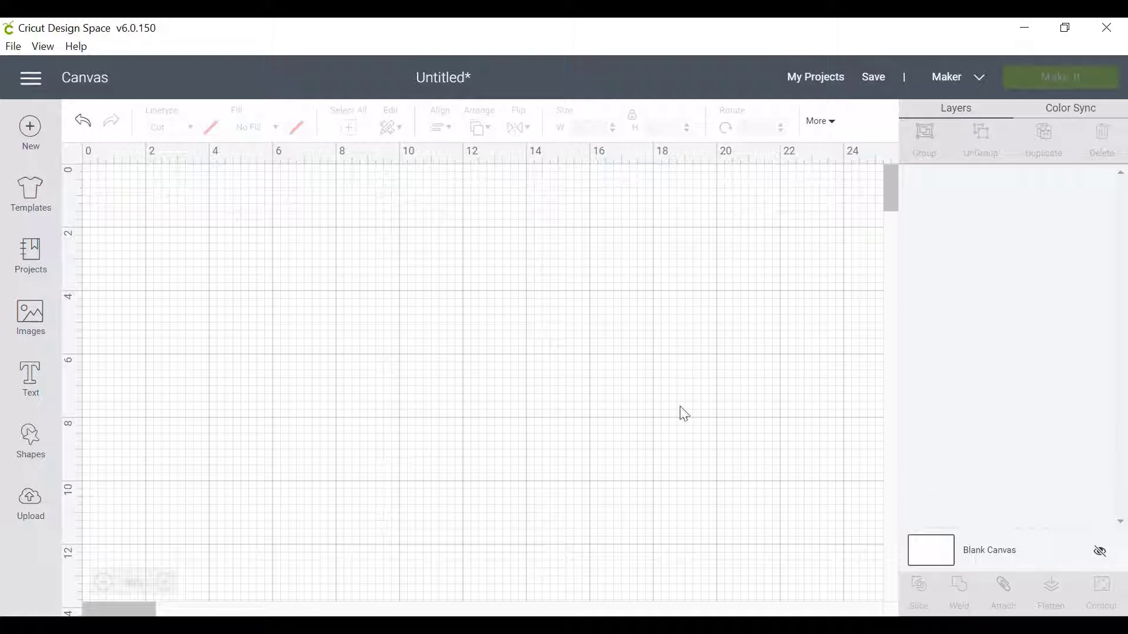
# Step: Add a heart shape from Shapes and duplicate it three times, making four hearts
pyautogui.click(34, 441)
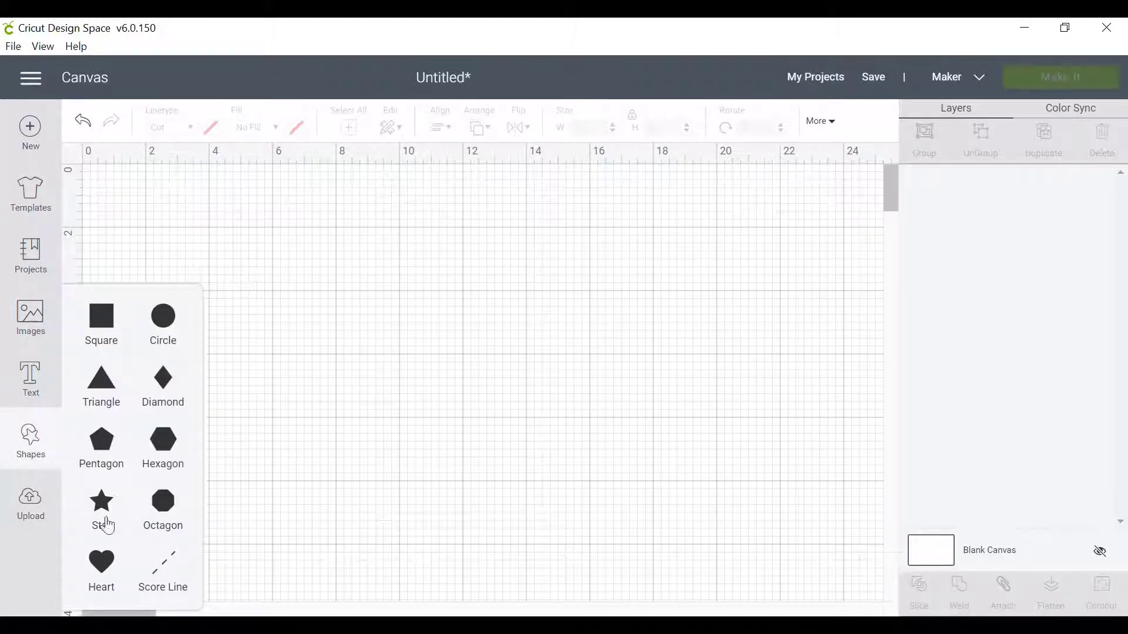
pyautogui.click(102, 573)
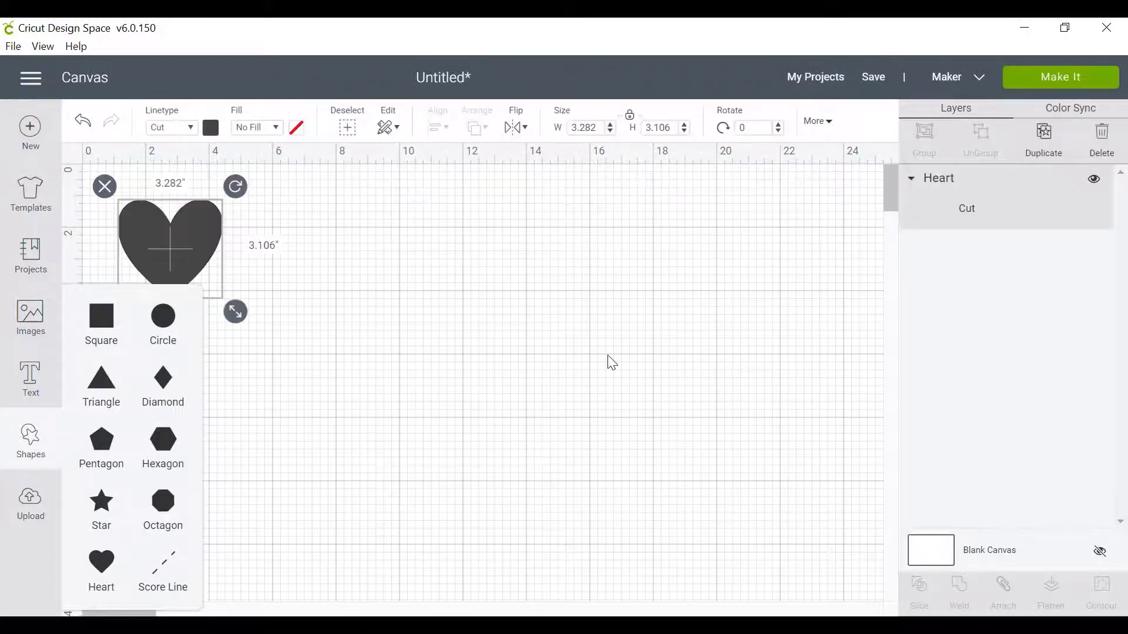
pyautogui.click(503, 258)
pyautogui.click(214, 248)
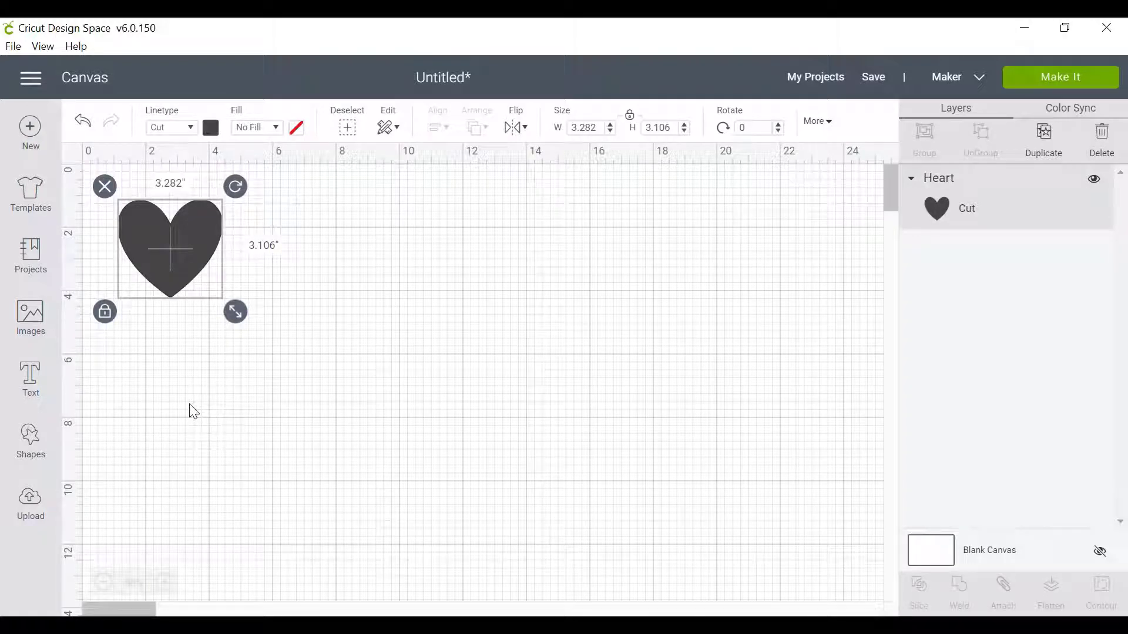
pyautogui.click(1044, 142)
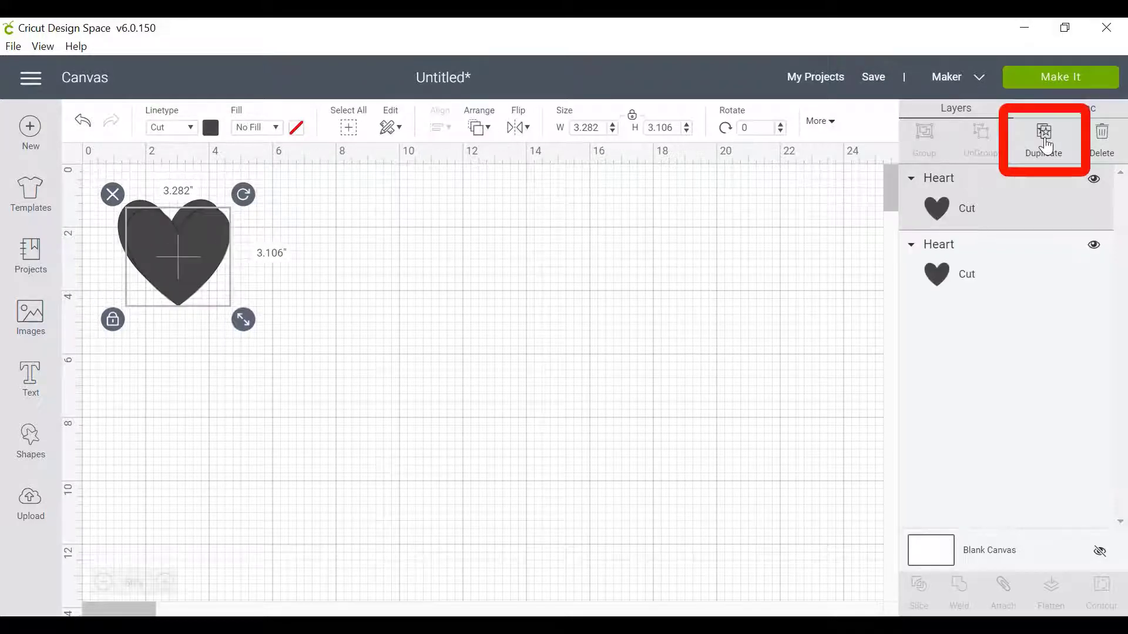
pyautogui.click(1045, 142)
pyautogui.click(1043, 141)
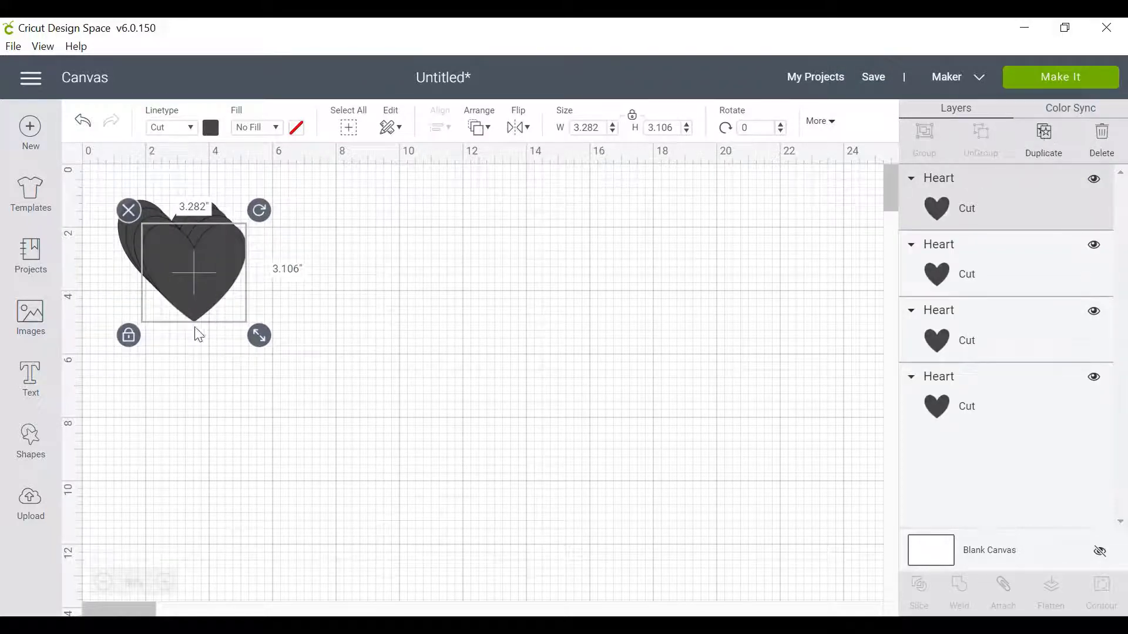
# Step: Drag the stacked hearts apart into a side-by-side row
pyautogui.moveTo(216, 274); pyautogui.dragTo(479, 280)
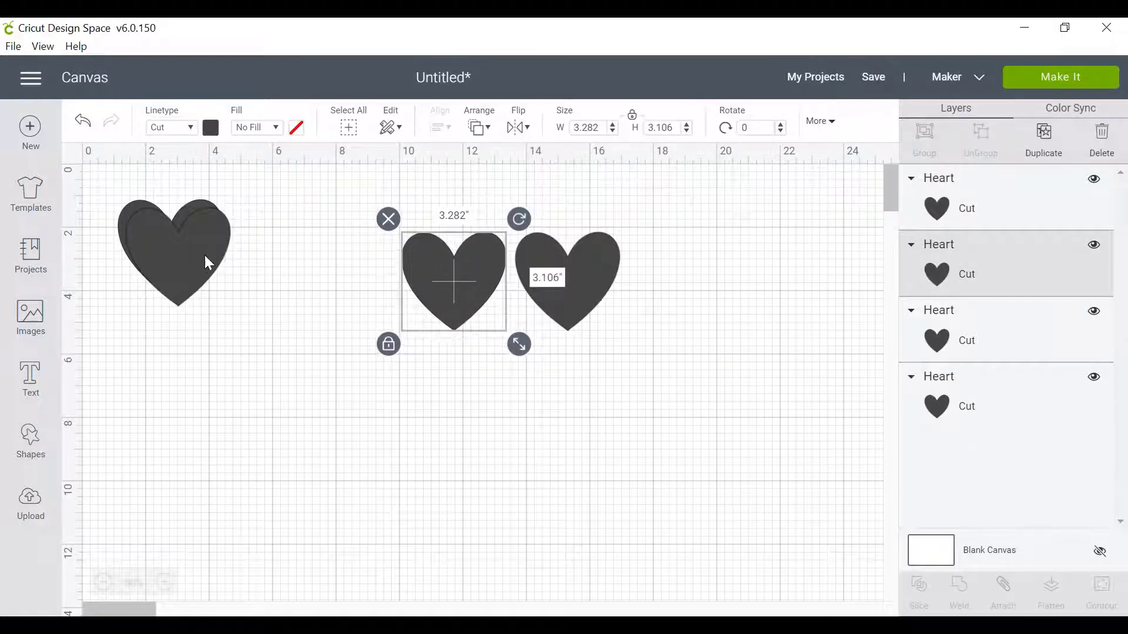
pyautogui.moveTo(206, 256); pyautogui.dragTo(360, 292)
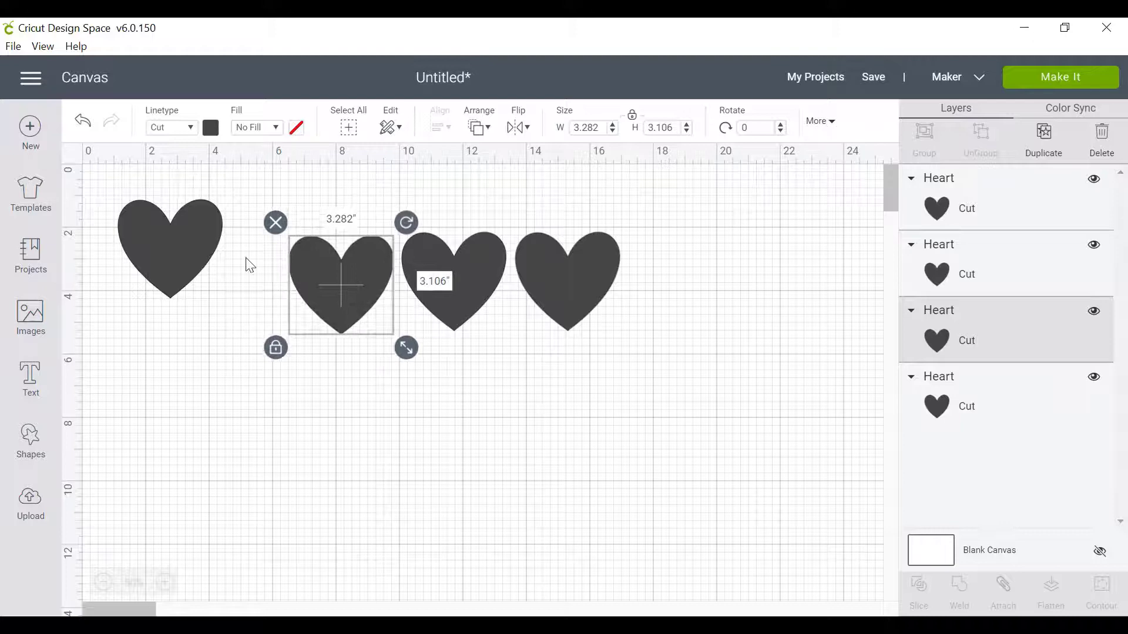
pyautogui.moveTo(209, 251); pyautogui.dragTo(254, 273)
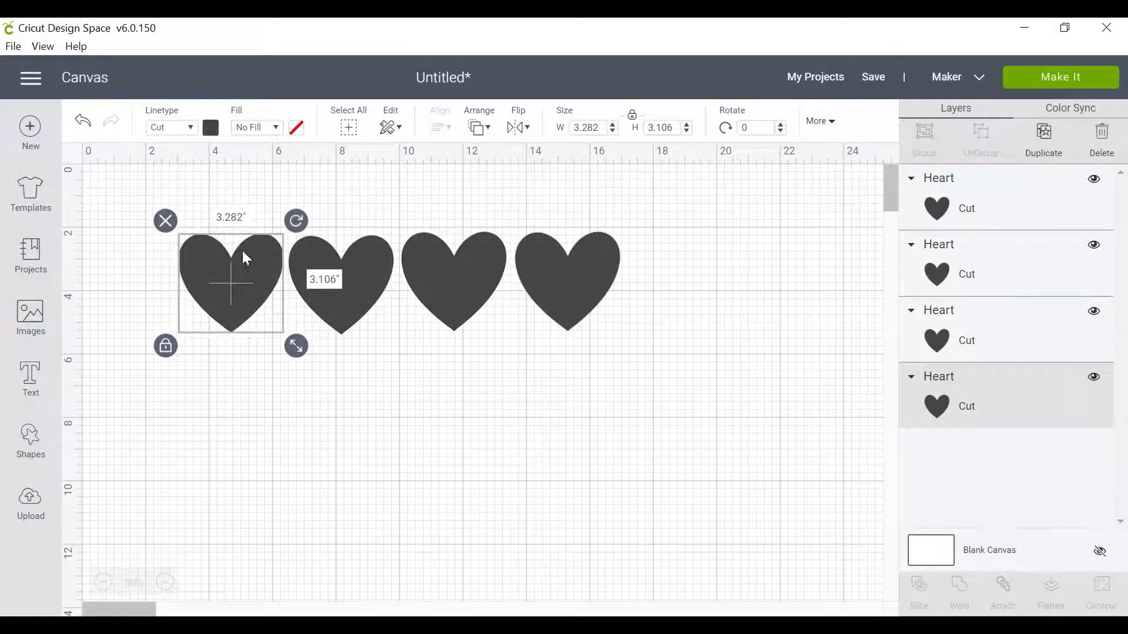
# Step: Colour the leftmost heart lavender and the second heart light pink
pyautogui.click(211, 129)
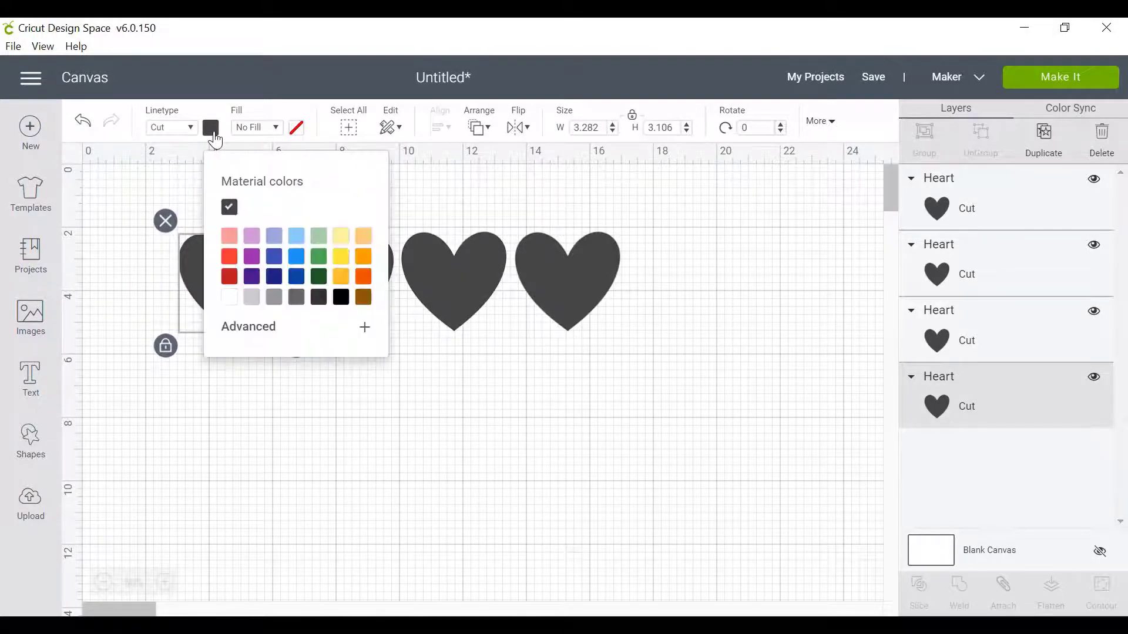
pyautogui.click(273, 239)
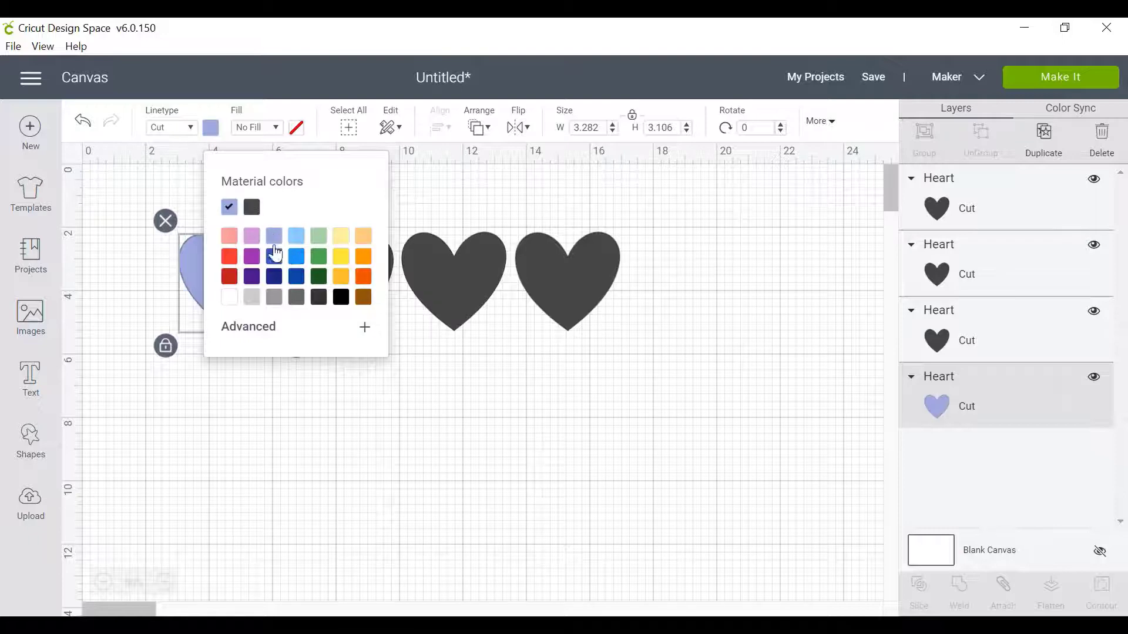
pyautogui.click(323, 355)
pyautogui.click(341, 282)
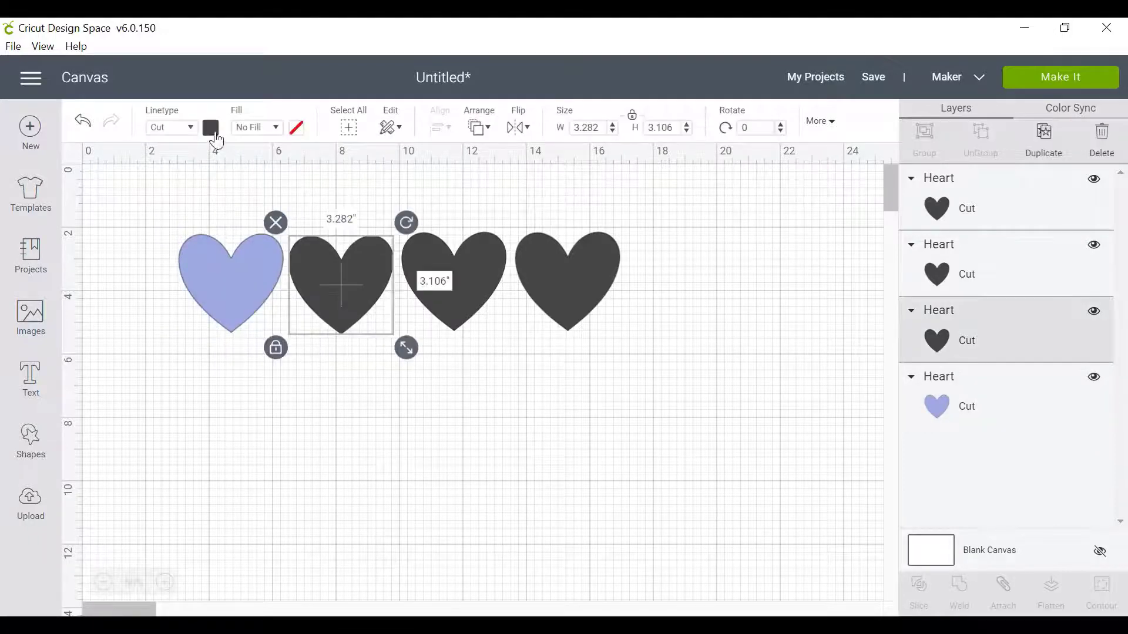
pyautogui.click(214, 133)
pyautogui.click(230, 237)
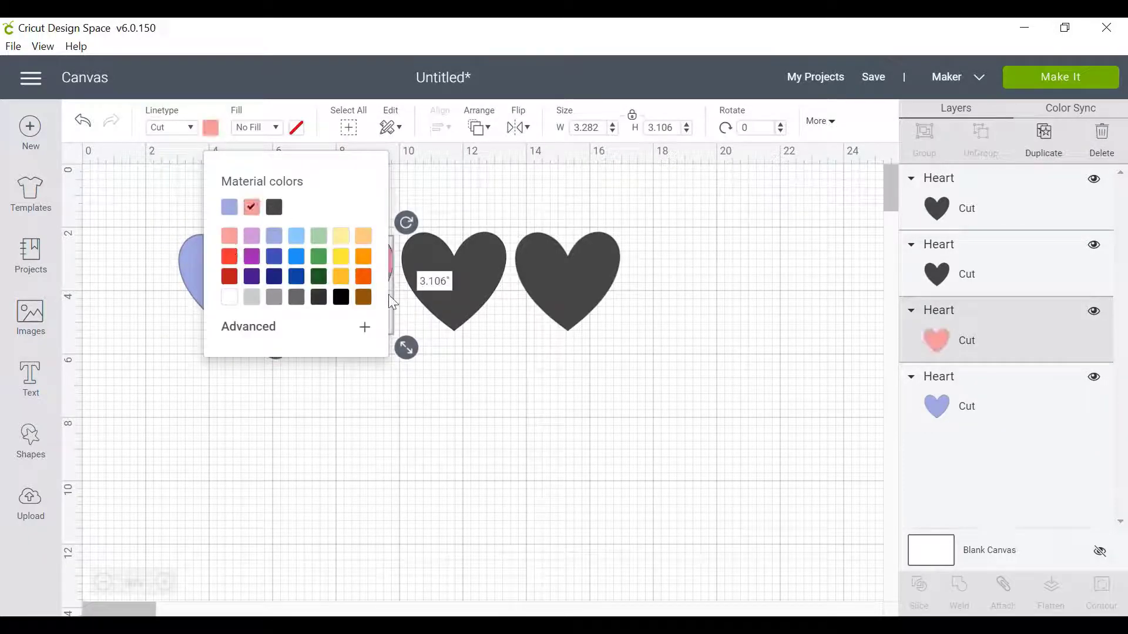
# Step: Colour the third heart black and the rightmost heart pale green
pyautogui.click(478, 267)
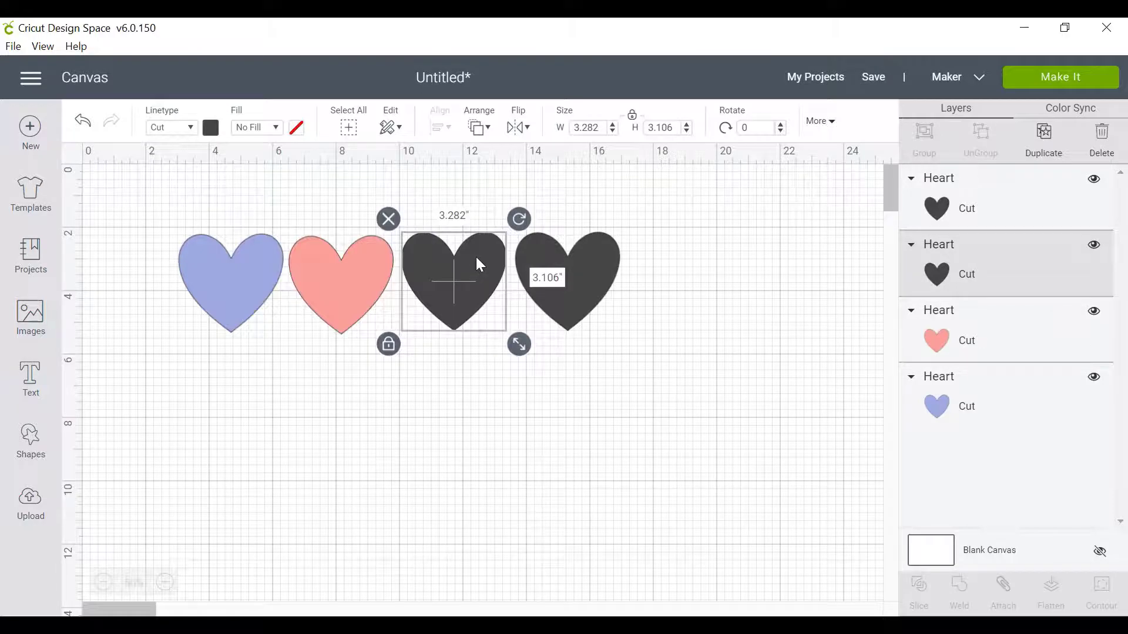
pyautogui.click(214, 134)
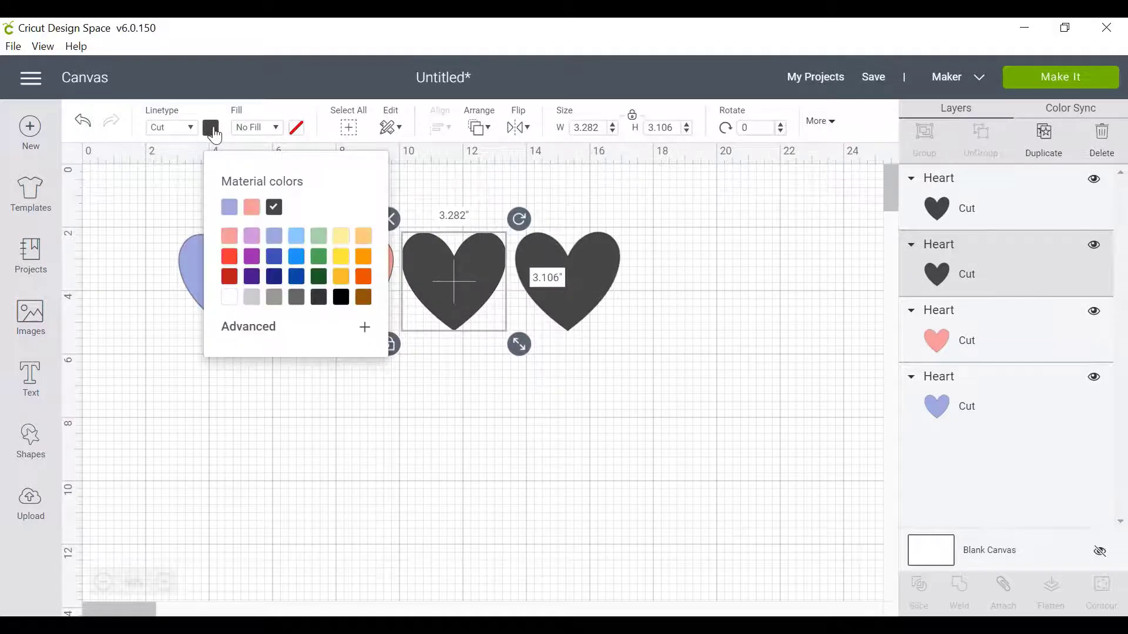
pyautogui.click(341, 298)
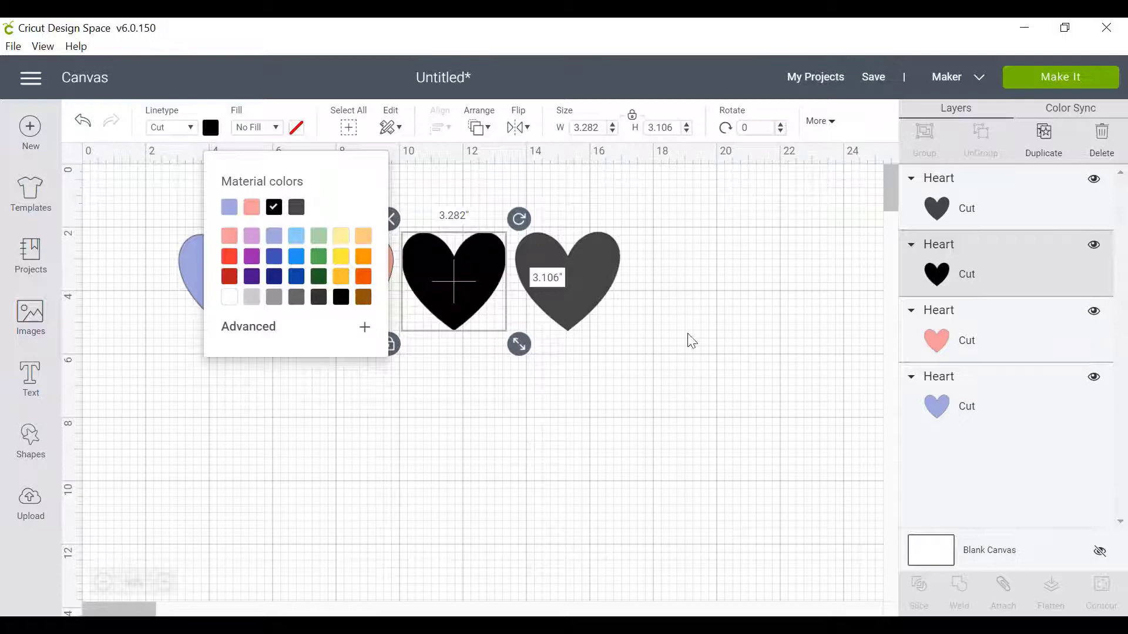
pyautogui.click(614, 264)
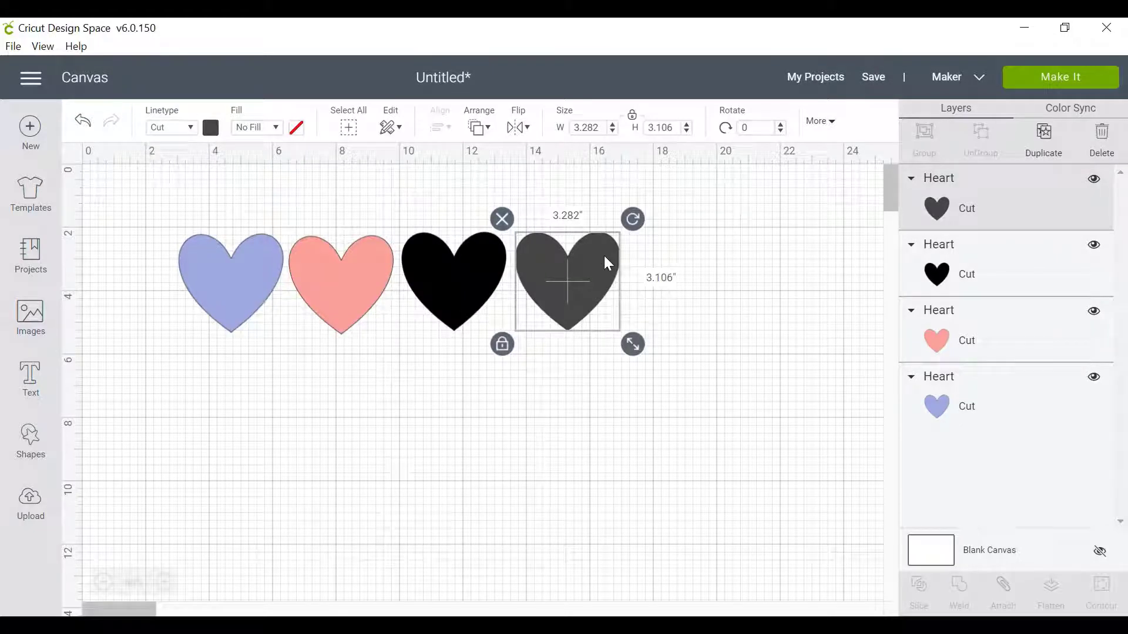
pyautogui.click(211, 129)
pyautogui.click(319, 237)
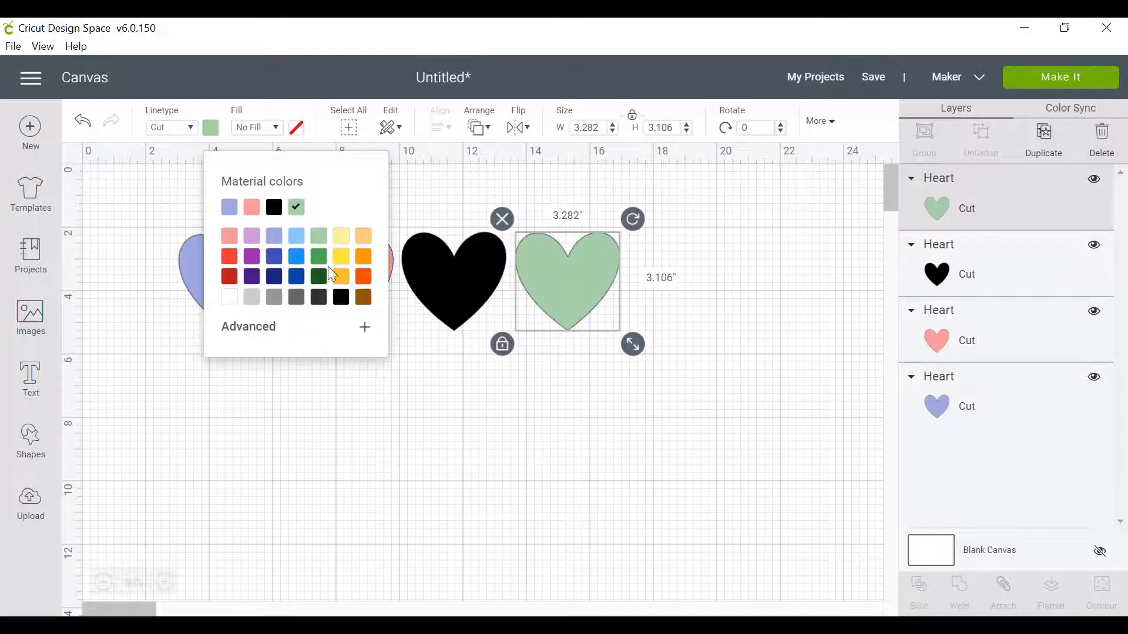
pyautogui.click(387, 420)
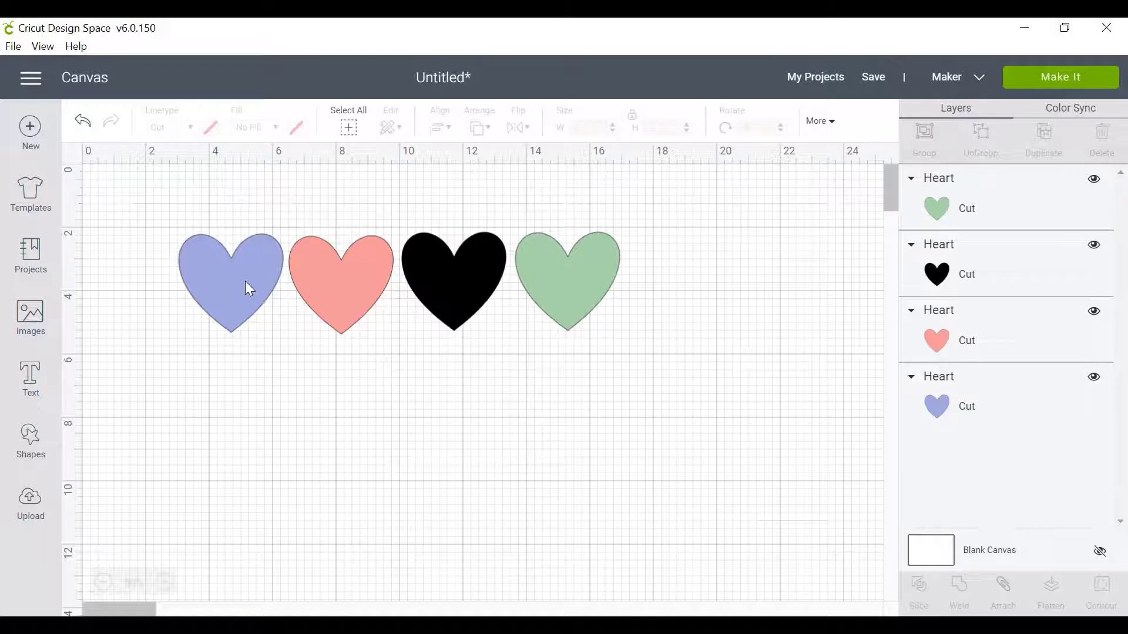
# Step: Overlap lavender with pink, place black above, and lay green over black's lower half
pyautogui.moveTo(245, 281); pyautogui.dragTo(296, 255)
pyautogui.moveTo(483, 277); pyautogui.dragTo(431, 262)
pyautogui.click(602, 281)
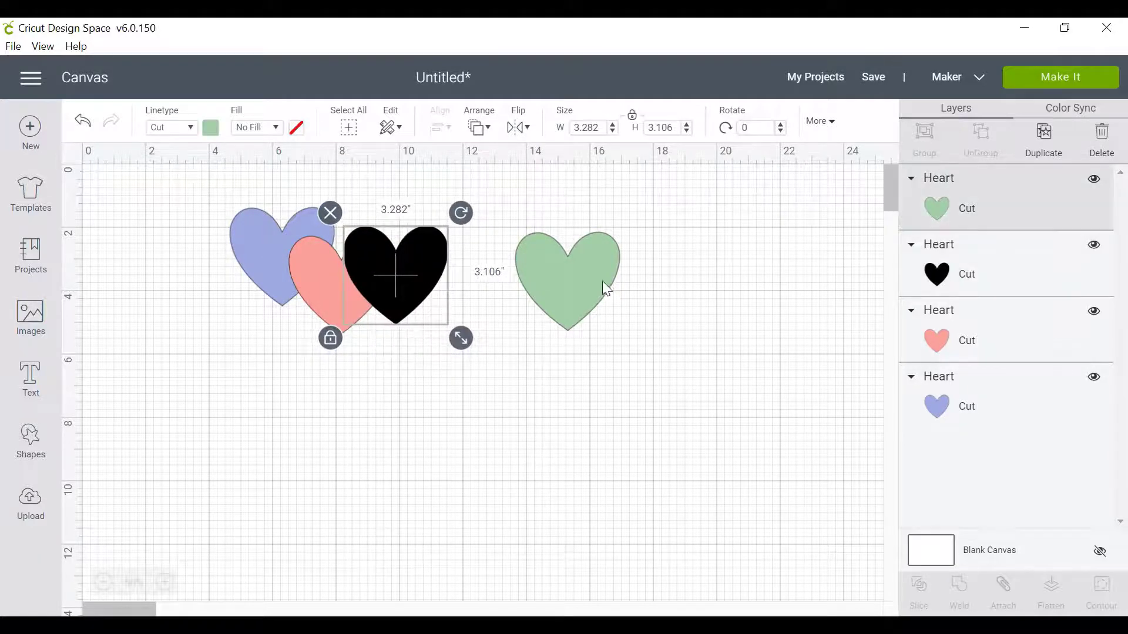
pyautogui.moveTo(564, 292); pyautogui.dragTo(436, 333)
pyautogui.click(598, 259)
pyautogui.moveTo(421, 242); pyautogui.dragTo(442, 216)
pyautogui.click(438, 359)
pyautogui.moveTo(416, 336); pyautogui.dragTo(448, 293)
pyautogui.click(489, 373)
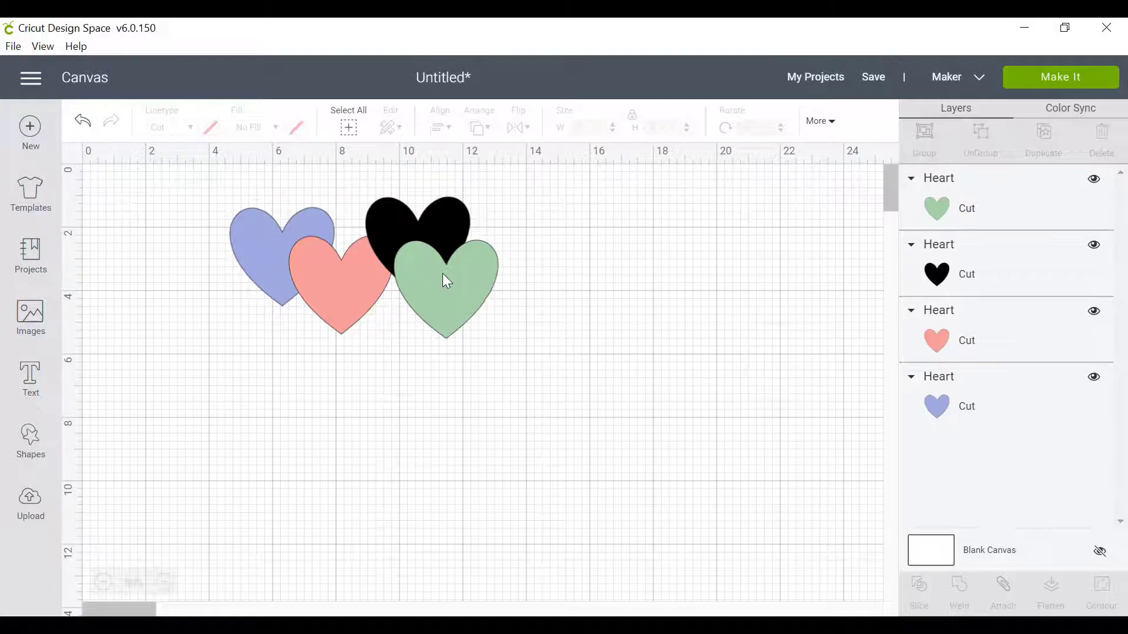
# Step: Select the black heart and show its Arrange stacking-order options
pyautogui.click(450, 222)
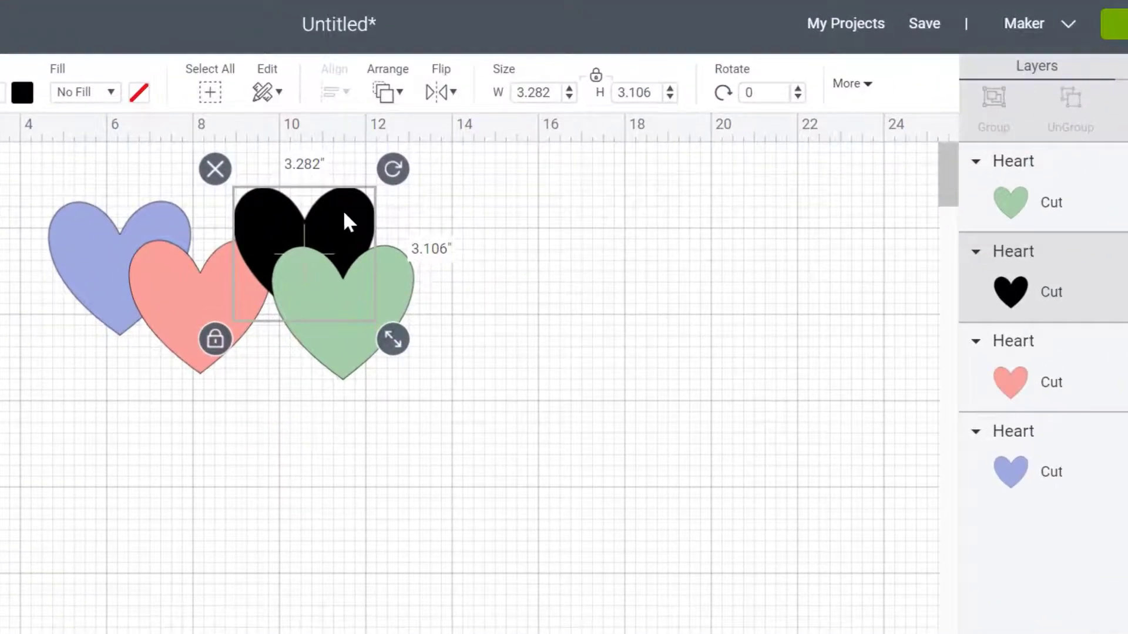
pyautogui.click(615, 234)
pyautogui.click(1034, 300)
pyautogui.click(400, 94)
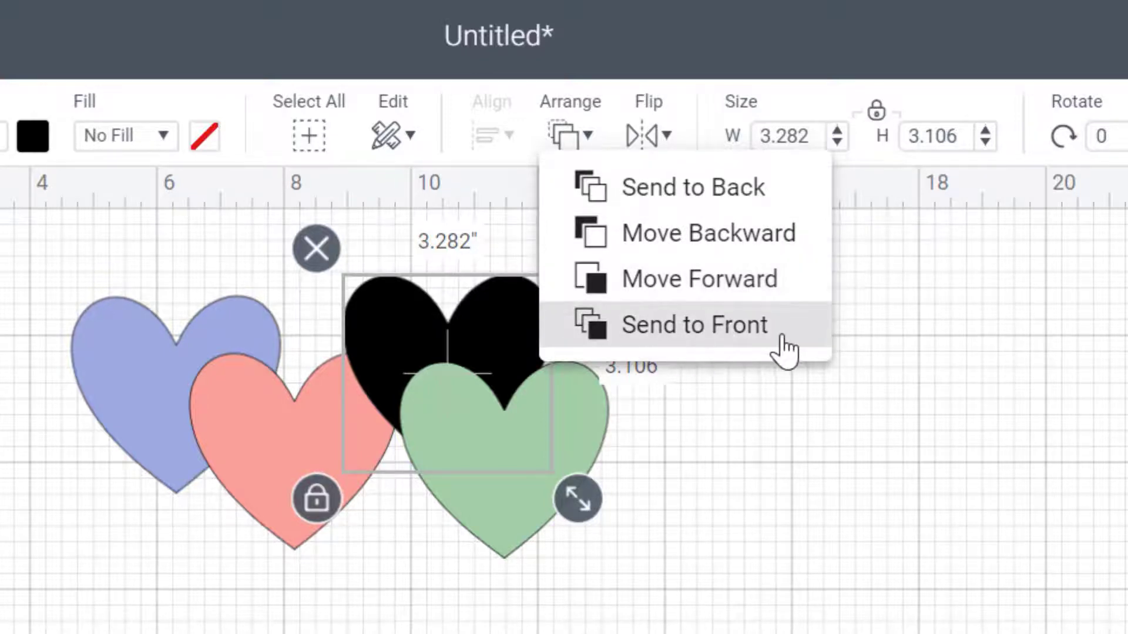
pyautogui.click(754, 194)
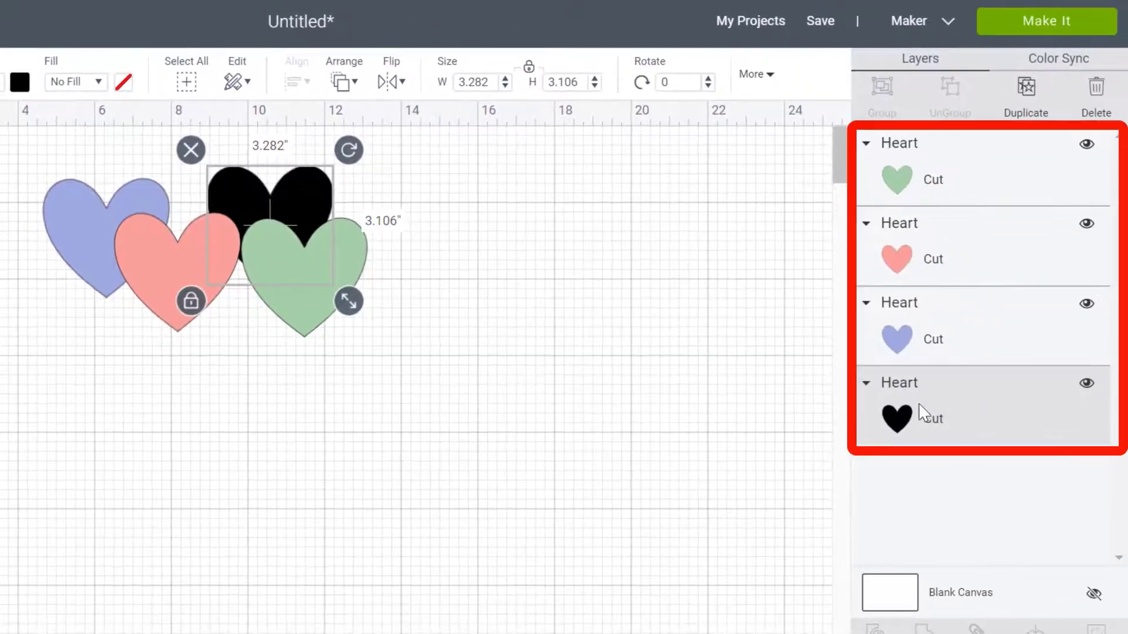
pyautogui.hotkey('ctrl', ']')
pyautogui.hotkey('ctrl', ']')
pyautogui.click(769, 234)
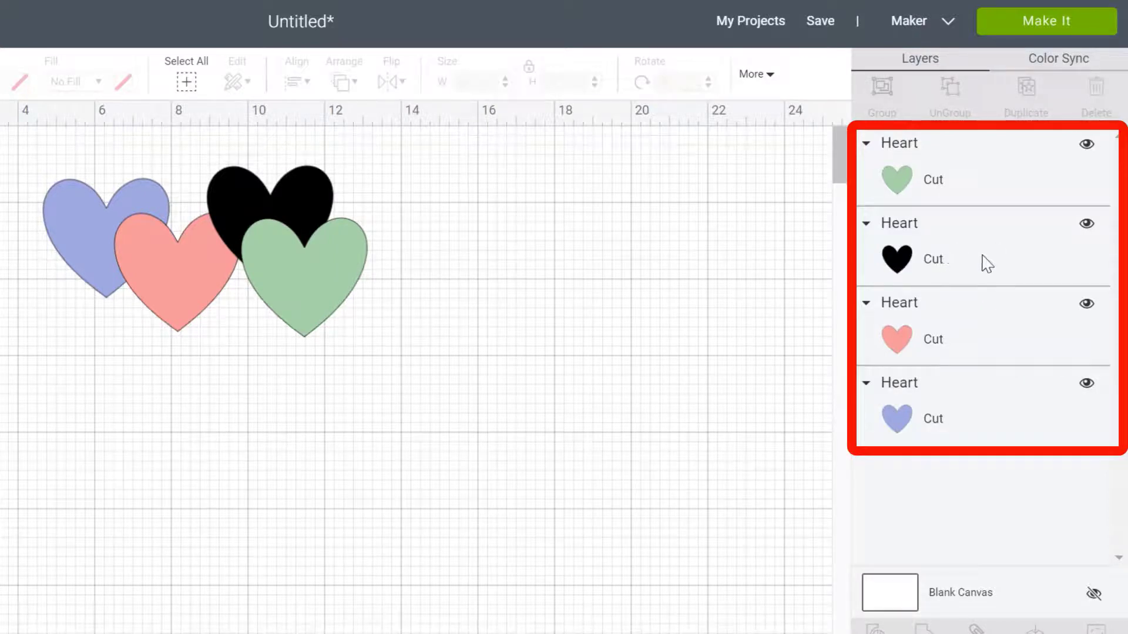
pyautogui.hotkey('ctrl', 'z')
pyautogui.hotkey('ctrl', 'z')
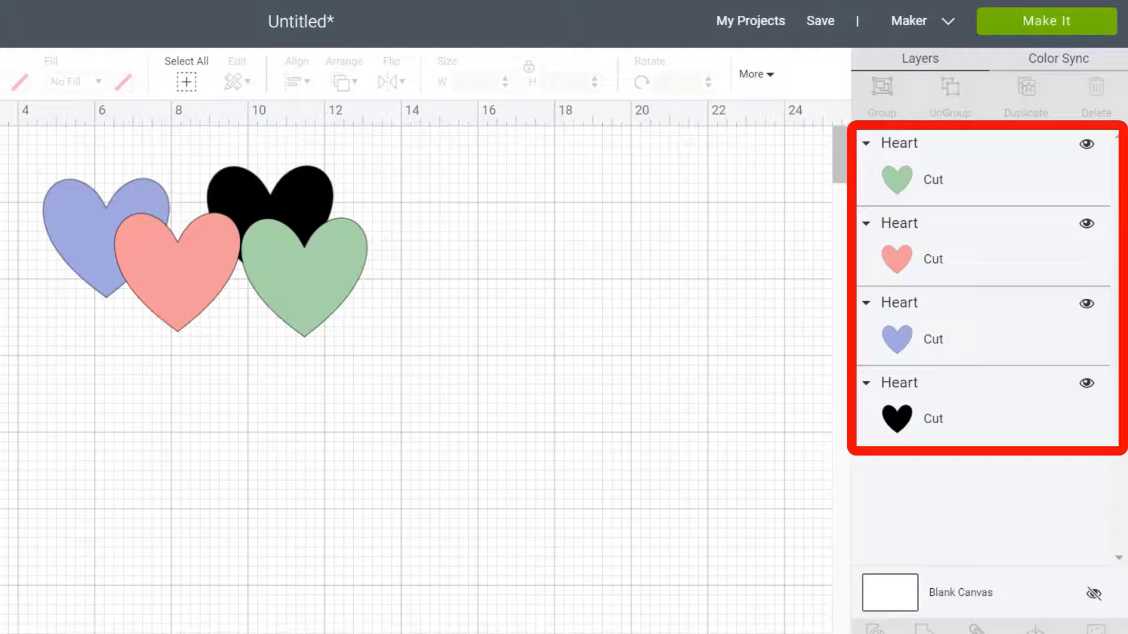
pyautogui.hotkey('ctrl', 'y')
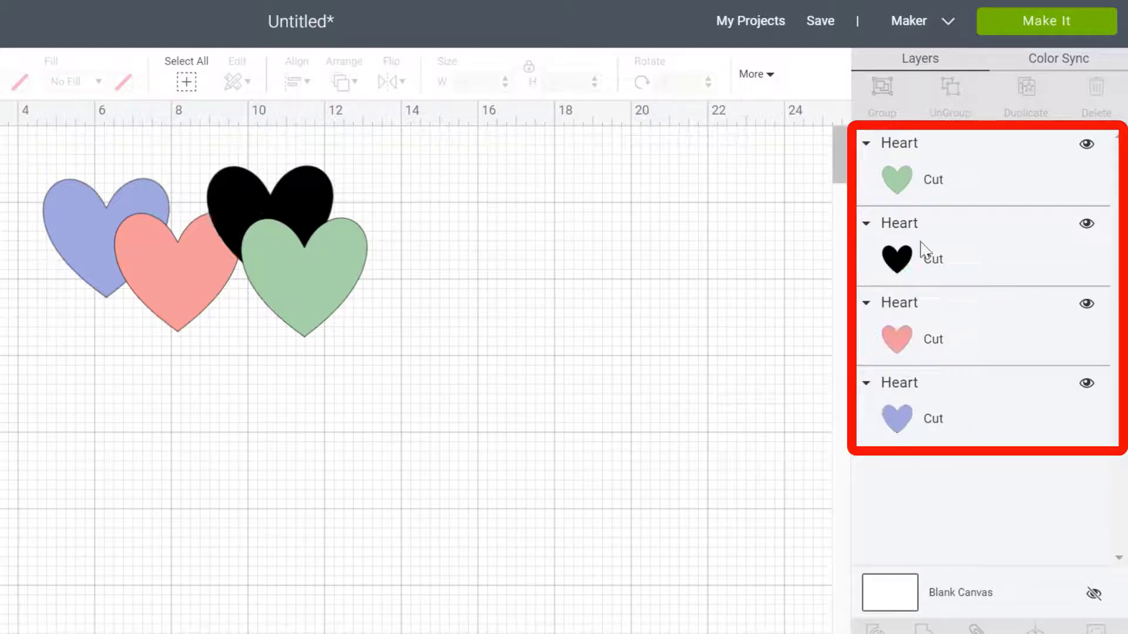
# Step: Drag the black heart's layer to the bottom of the Layers panel
pyautogui.click(991, 274)
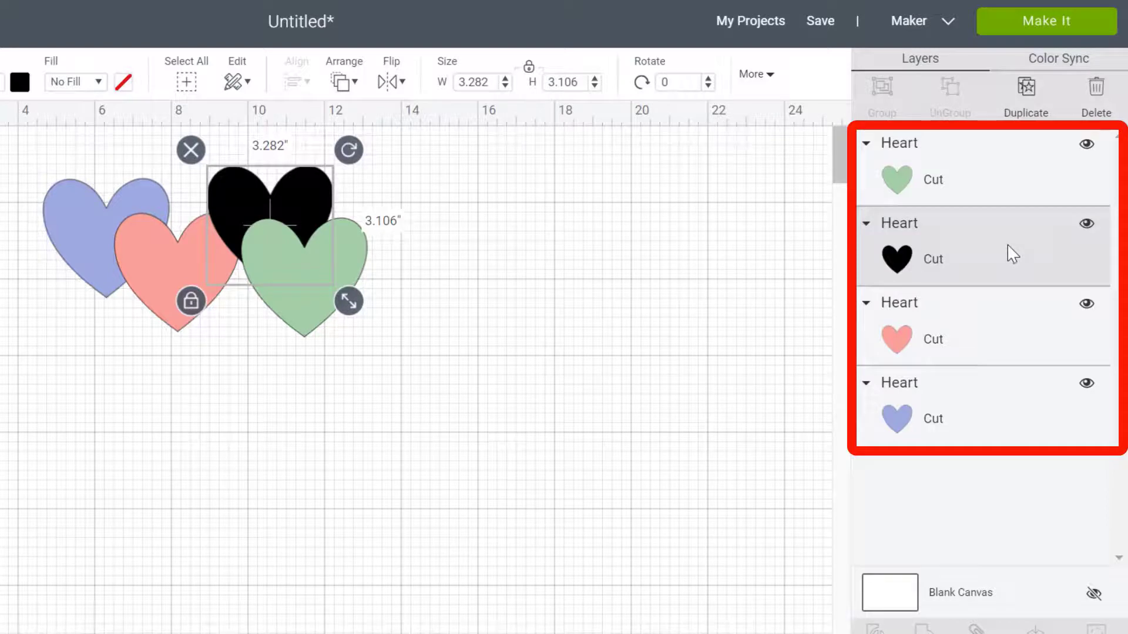
pyautogui.moveTo(1010, 253); pyautogui.dragTo(1002, 440)
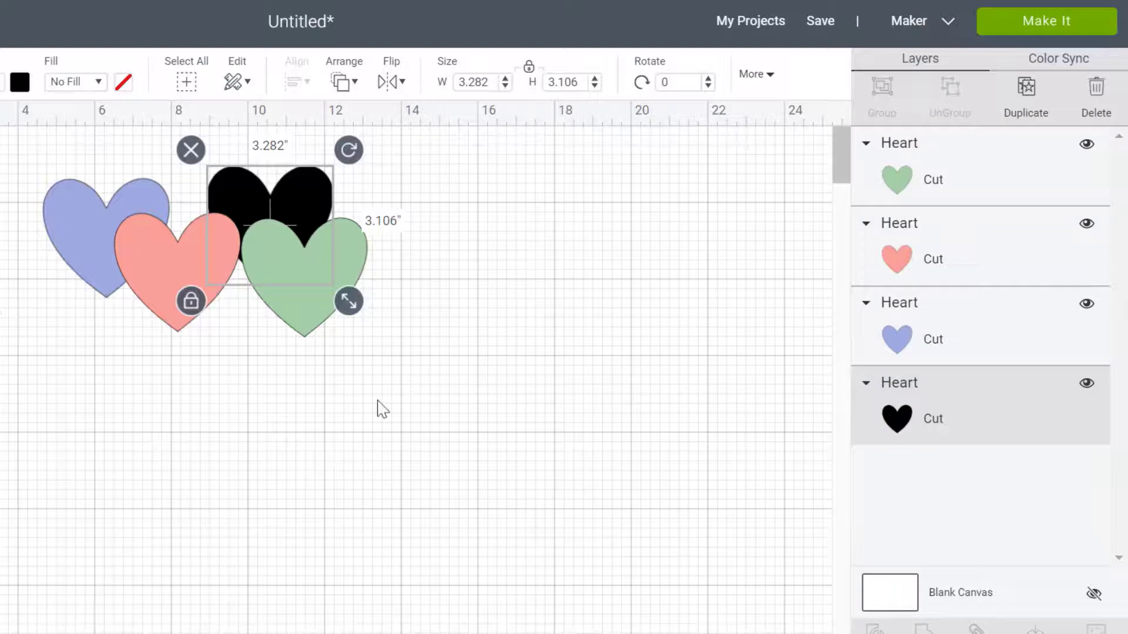
# Step: Move the pink heart beside green and the purple heart onto pink and black
pyautogui.click(449, 423)
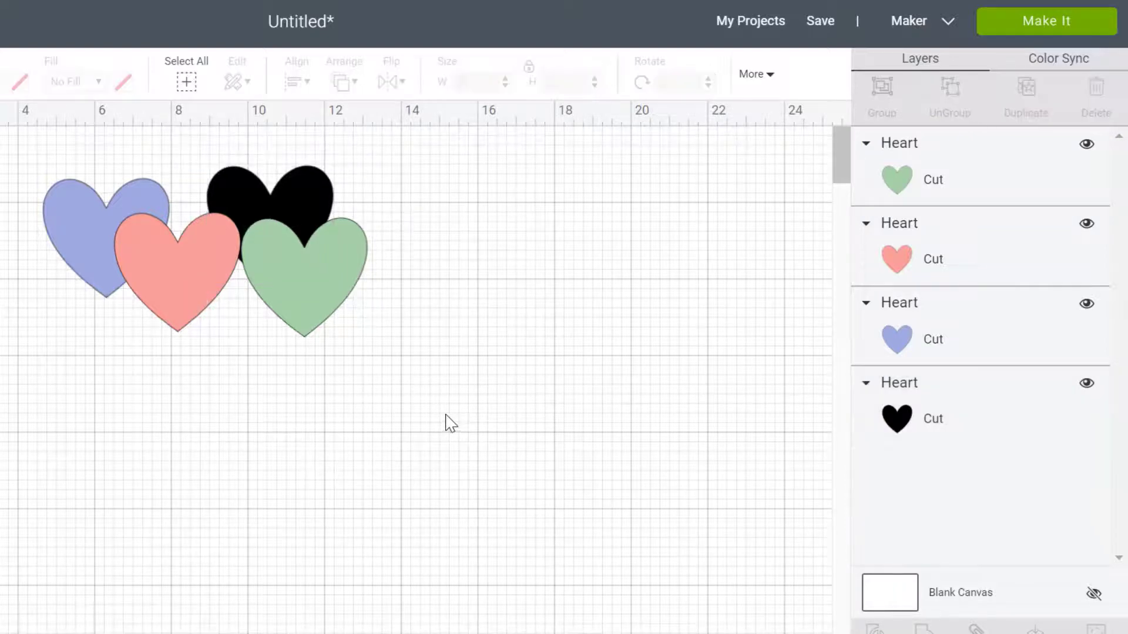
pyautogui.click(194, 274)
pyautogui.moveTo(194, 335); pyautogui.dragTo(249, 349)
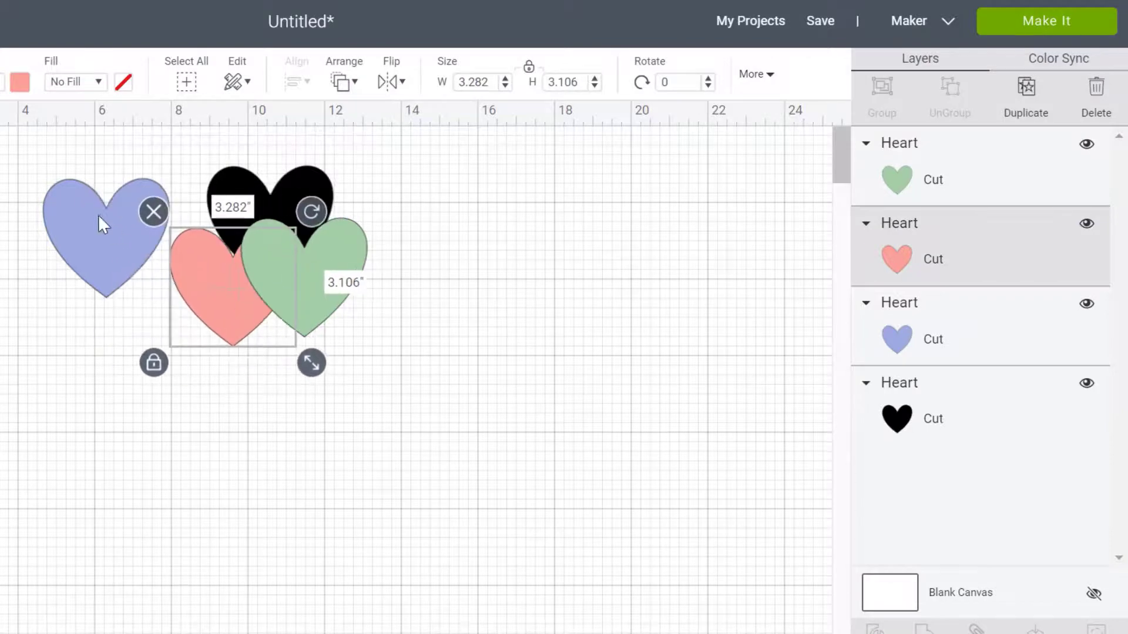
pyautogui.click(115, 235)
pyautogui.moveTo(113, 228); pyautogui.dragTo(224, 237)
# Step: Fine-tune the green and purple hearts' positions so all four overlap tightly
pyautogui.click(343, 292)
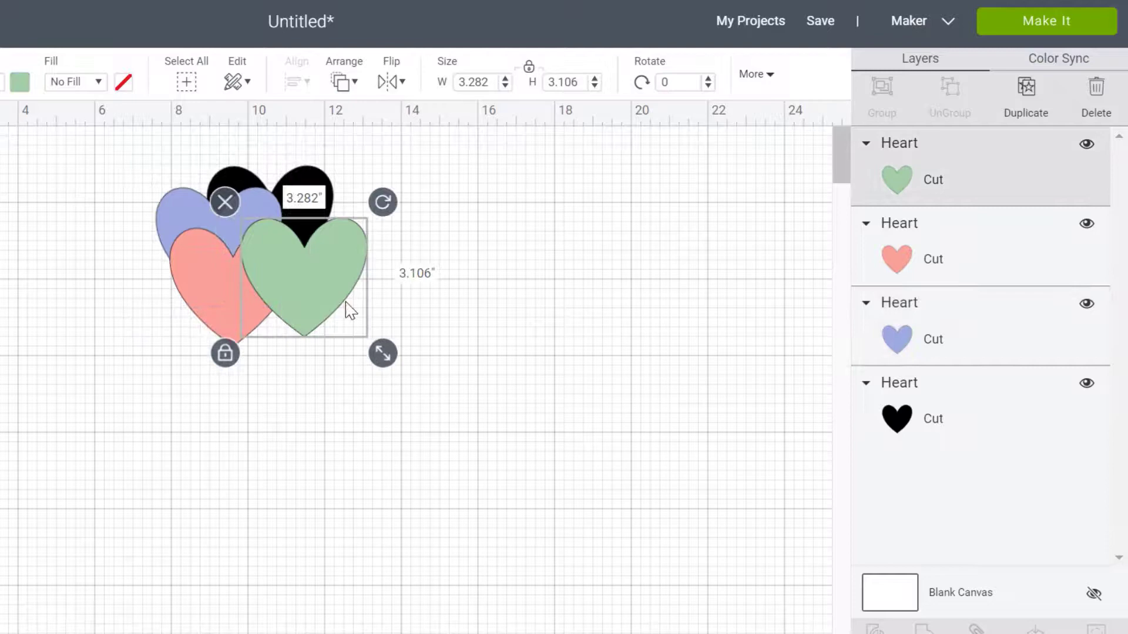
pyautogui.moveTo(302, 271); pyautogui.dragTo(285, 286)
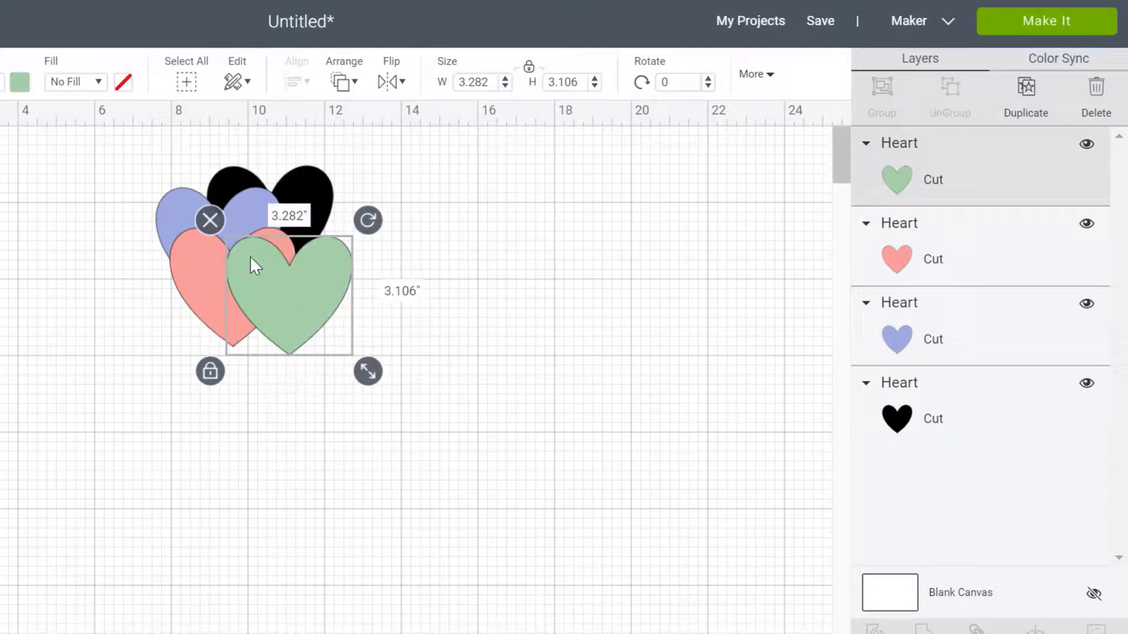
pyautogui.click(168, 204)
pyautogui.moveTo(168, 204); pyautogui.dragTo(156, 209)
pyautogui.click(382, 329)
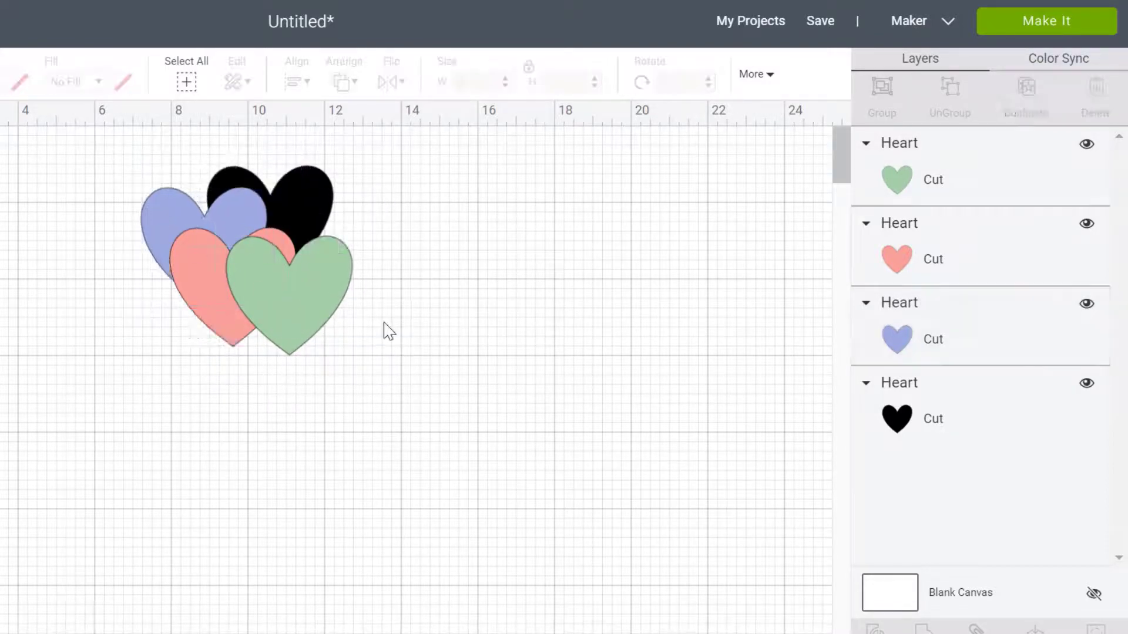
pyautogui.click(319, 298)
pyautogui.moveTo(319, 298); pyautogui.dragTo(330, 299)
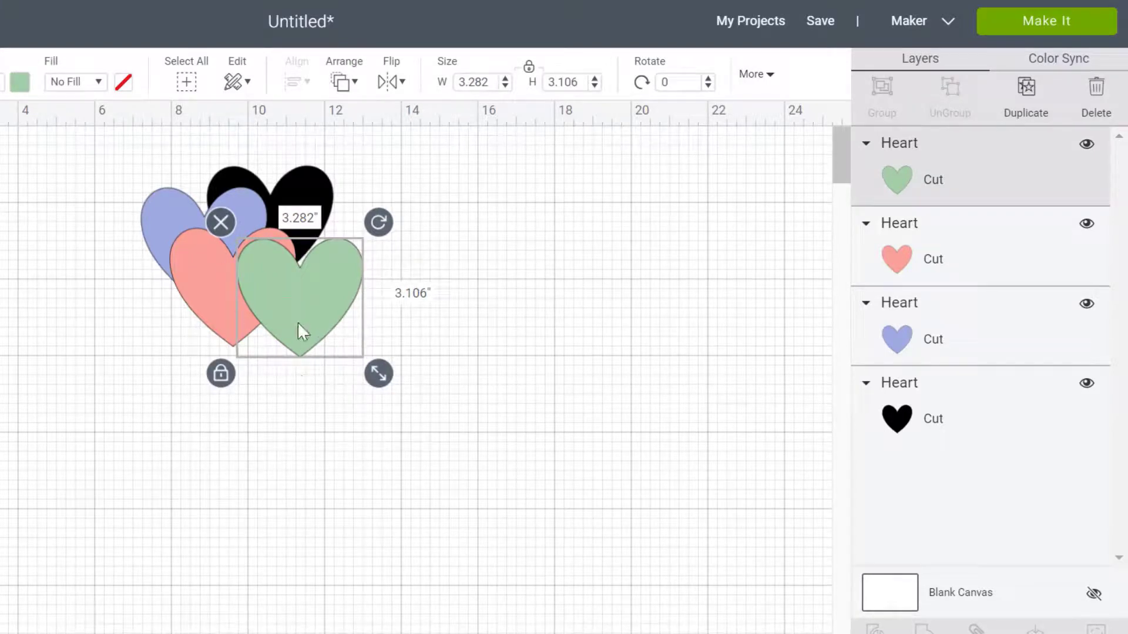
# Step: Send the green heart to the back and move it up toward the black heart
pyautogui.click(346, 82)
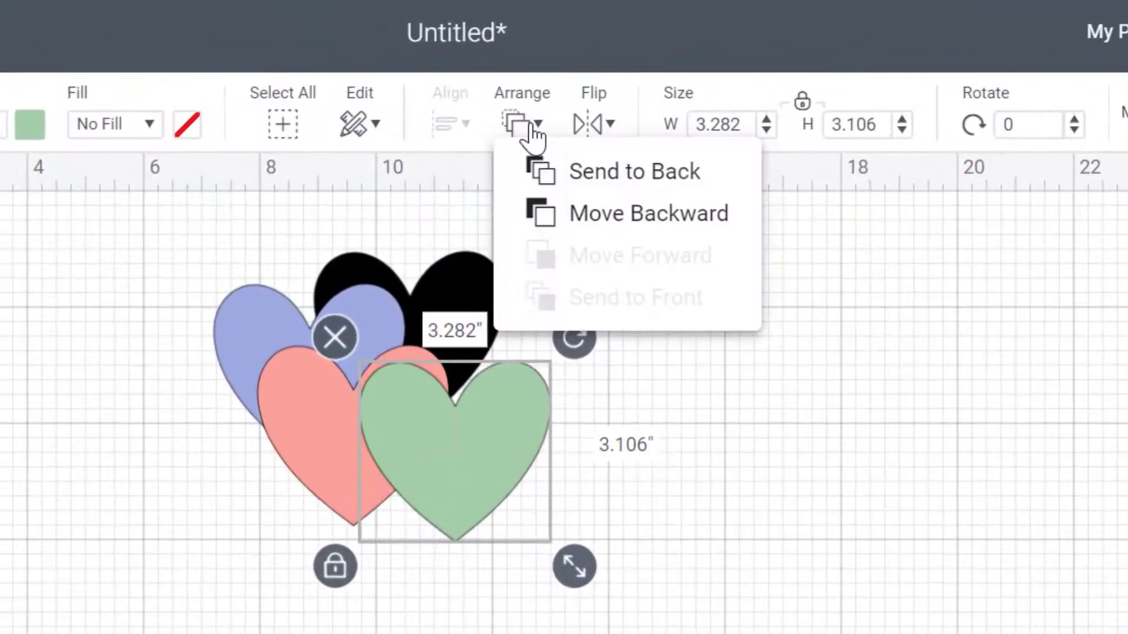
pyautogui.click(702, 234)
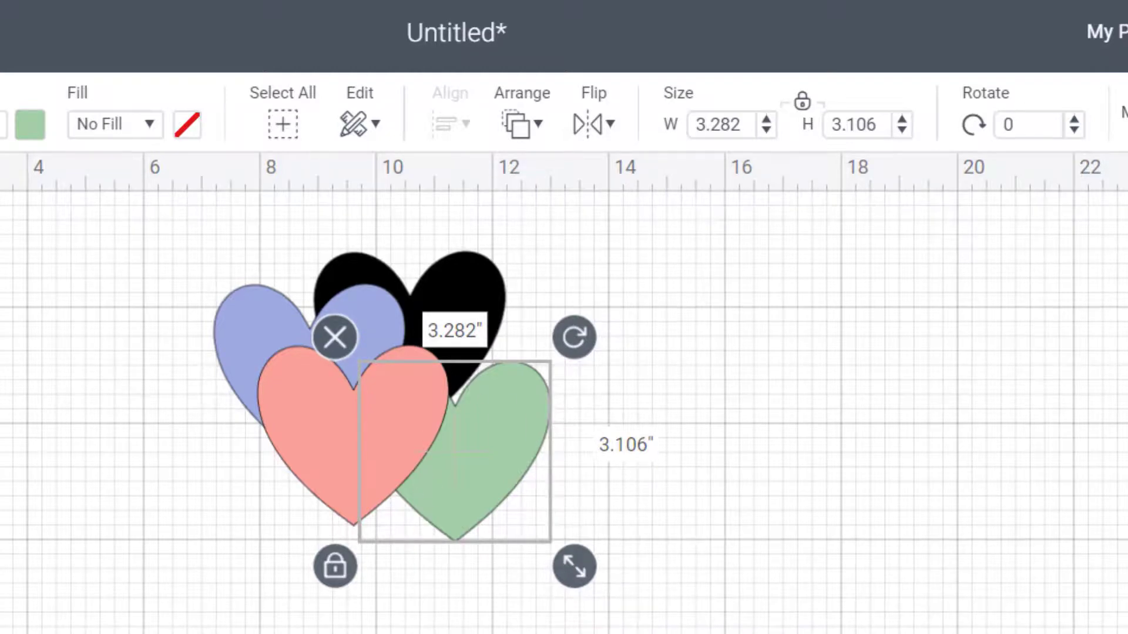
pyautogui.hotkey('ctrl', 'z')
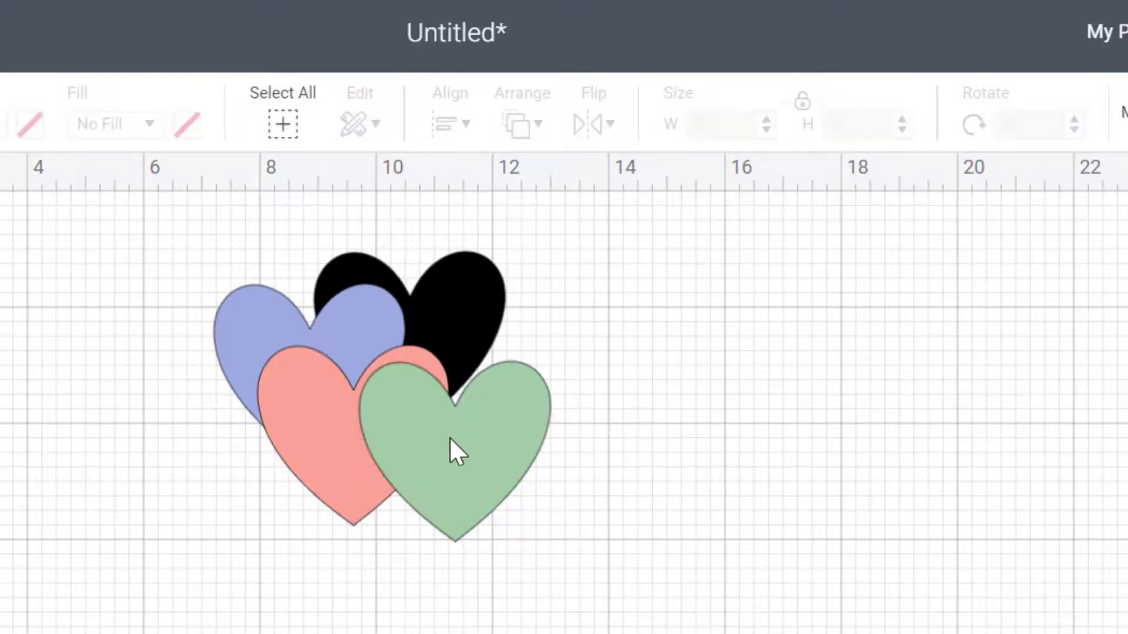
pyautogui.click(450, 438)
pyautogui.click(523, 129)
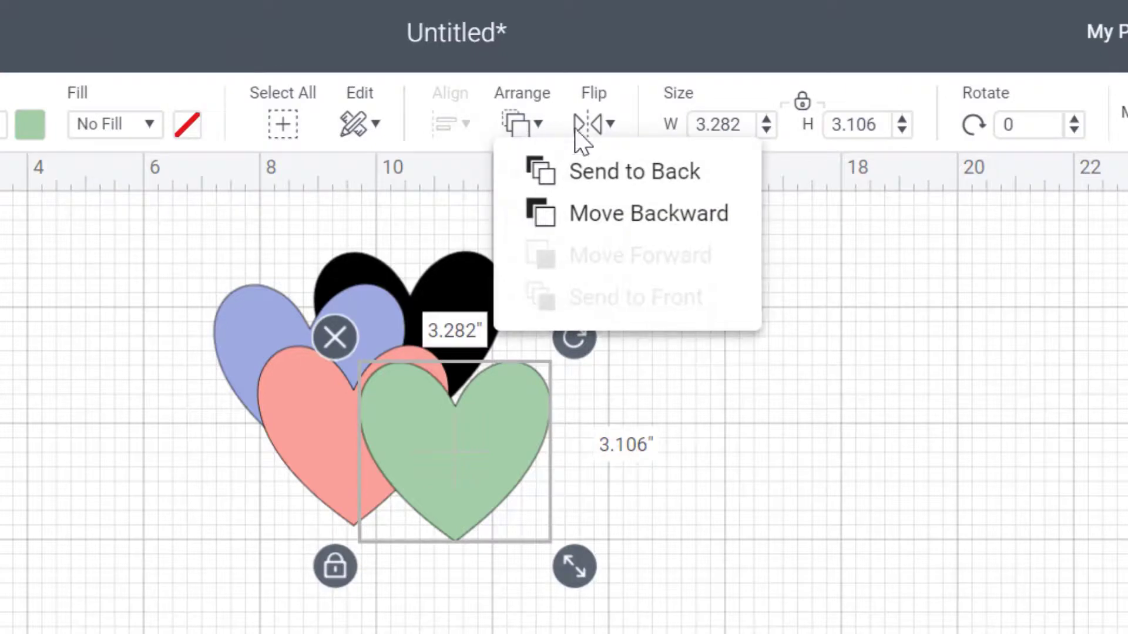
pyautogui.click(673, 175)
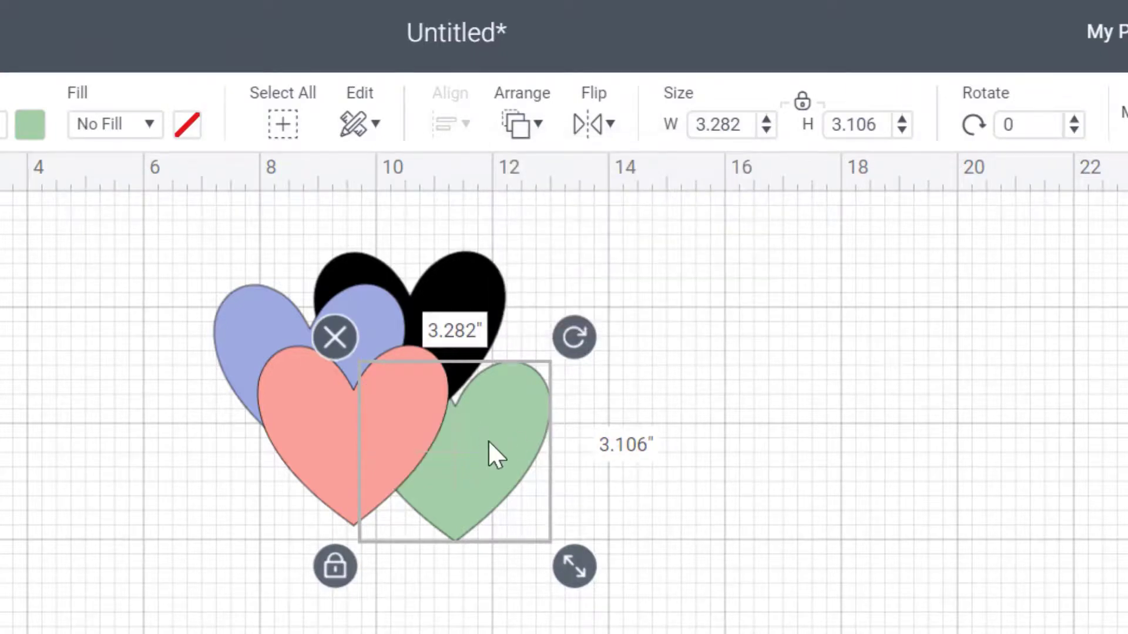
pyautogui.moveTo(488, 443); pyautogui.dragTo(485, 403)
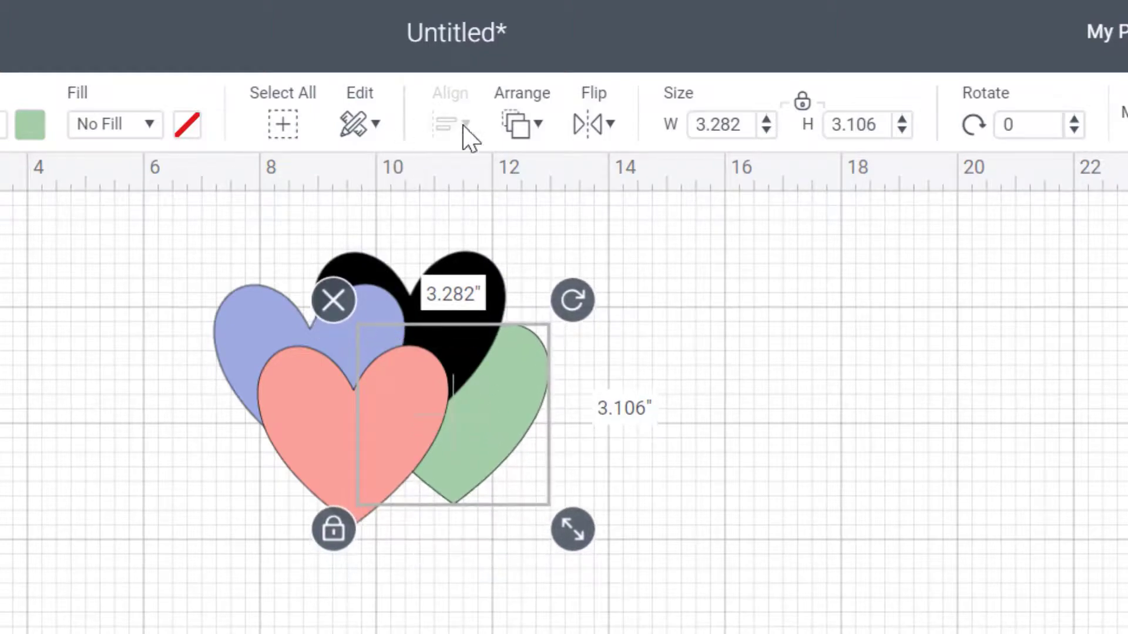
# Step: Bring the green heart to the front and nudge it slightly up-left
pyautogui.click(519, 126)
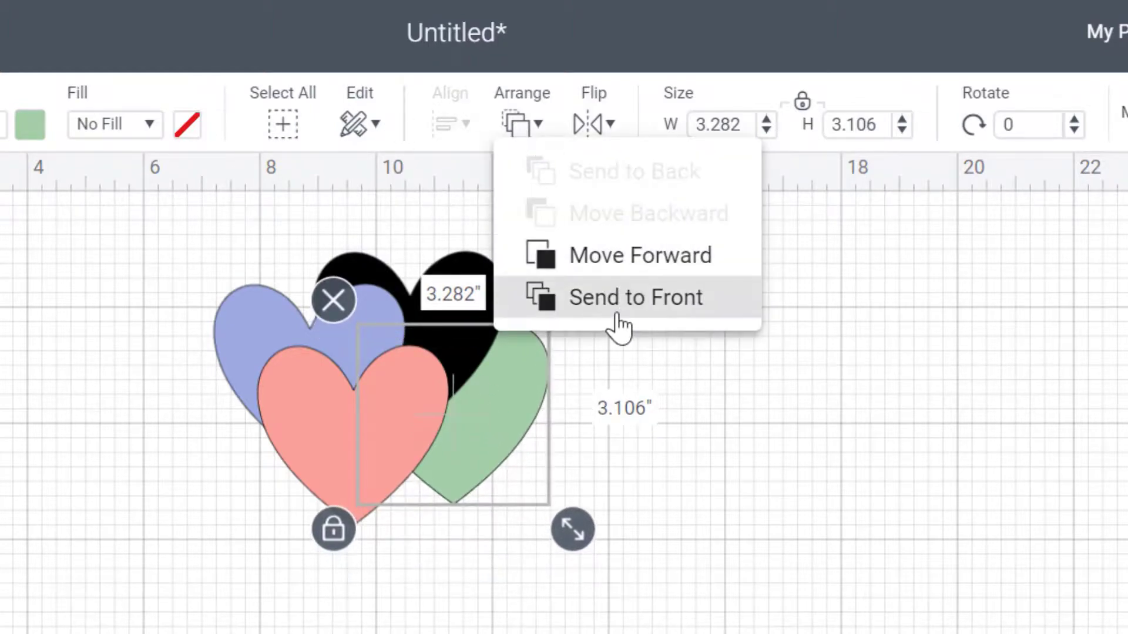
pyautogui.click(713, 303)
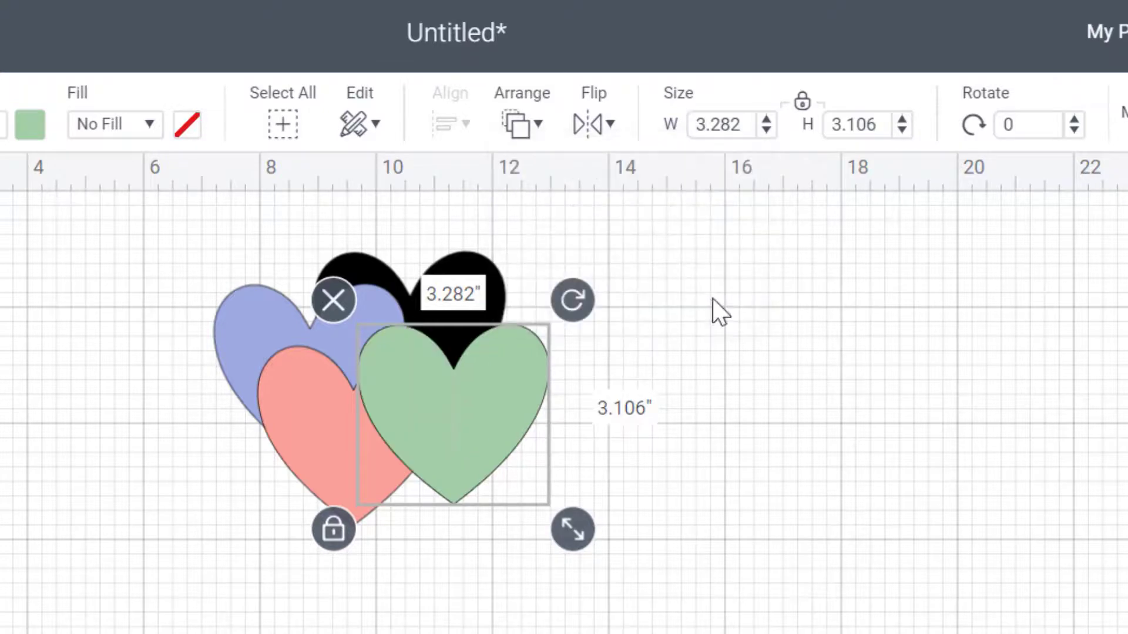
pyautogui.moveTo(500, 375)
pyautogui.mouseDown()
pyautogui.moveTo(437, 375)
pyautogui.moveTo(421, 337)
pyautogui.moveTo(448, 313)
pyautogui.moveTo(509, 410)
pyautogui.moveTo(490, 370)
pyautogui.mouseUp()
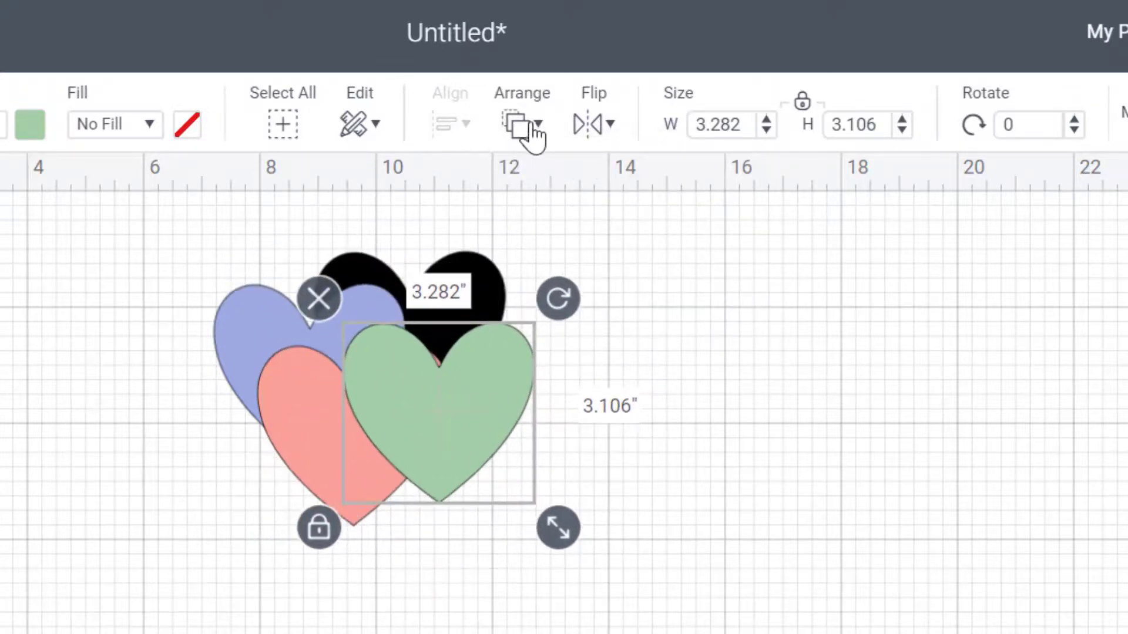
# Step: Move the lavender heart one layer forward, in front of the pink heart
pyautogui.click(741, 219)
pyautogui.click(262, 308)
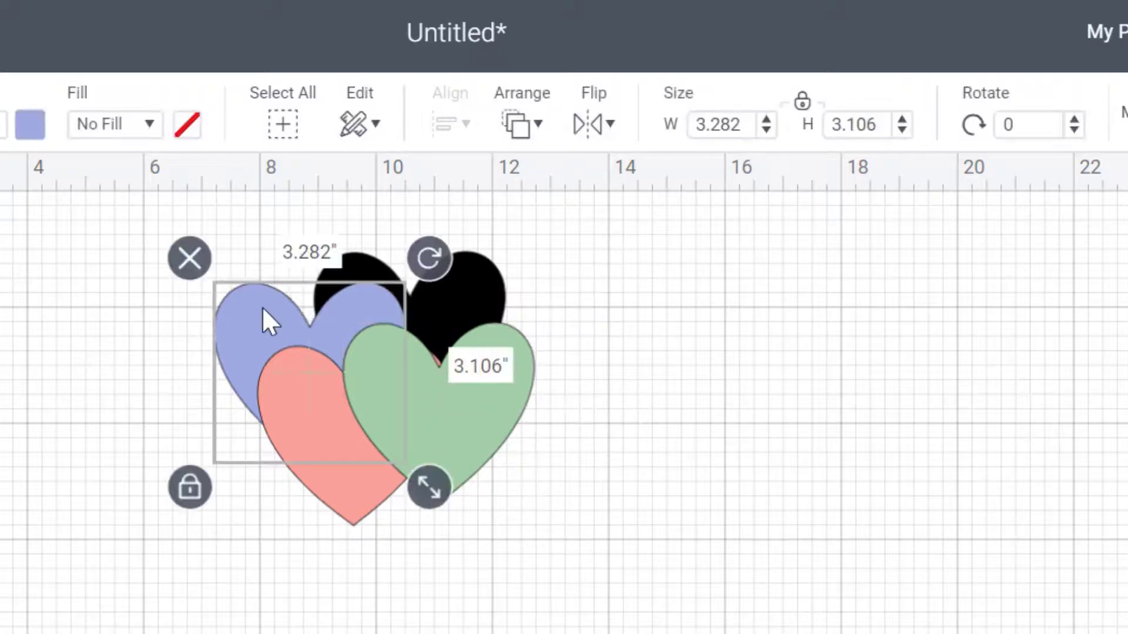
pyautogui.click(518, 128)
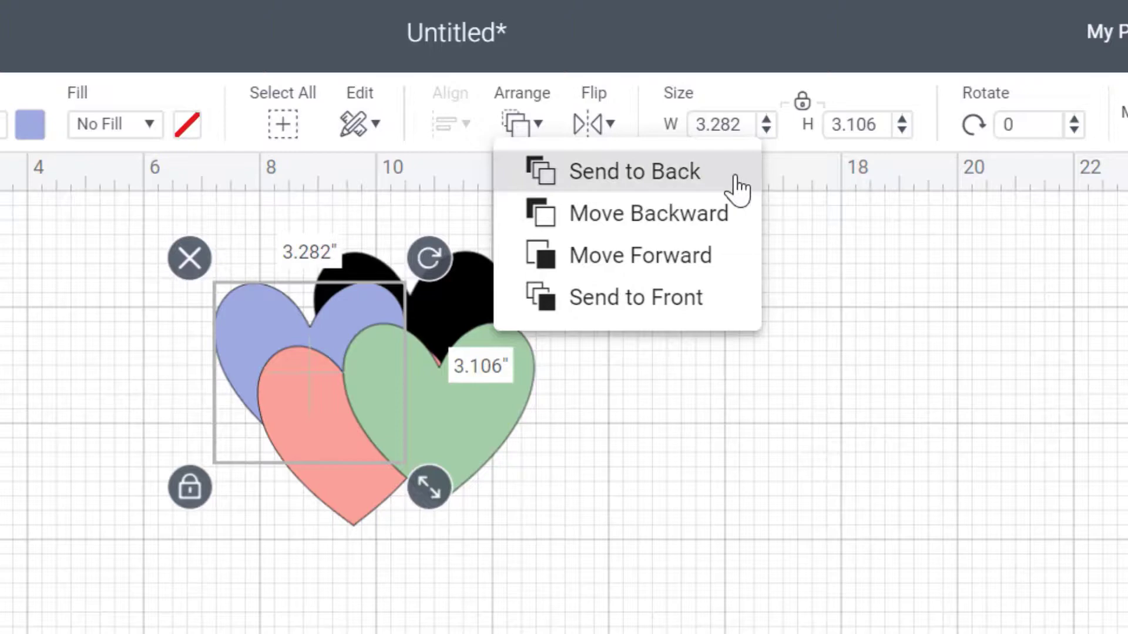
pyautogui.click(642, 268)
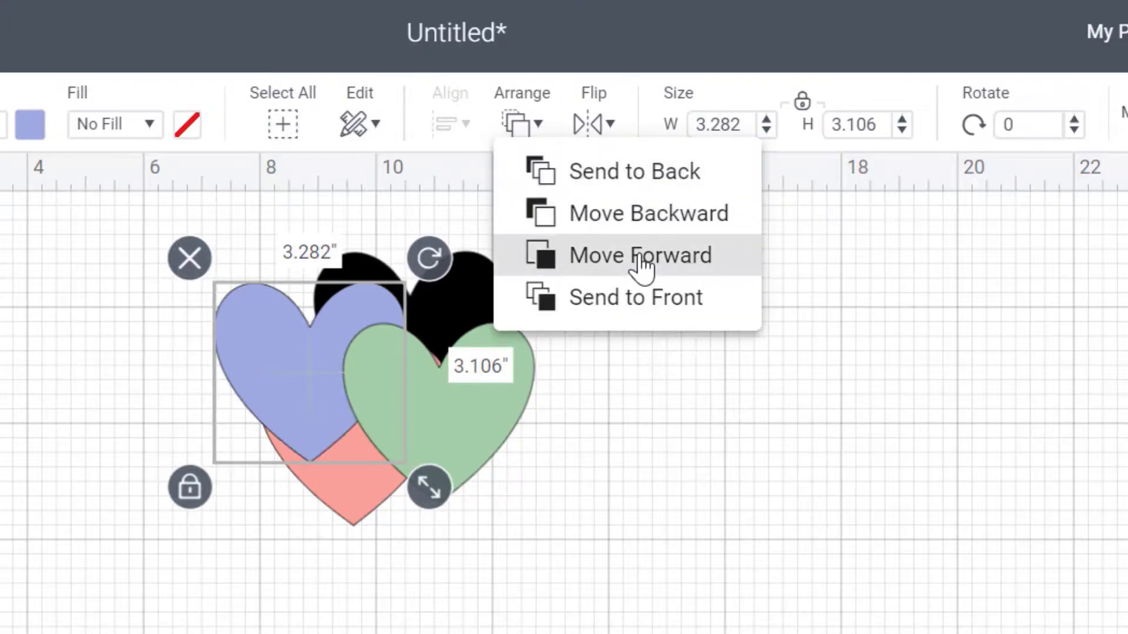
pyautogui.click(695, 585)
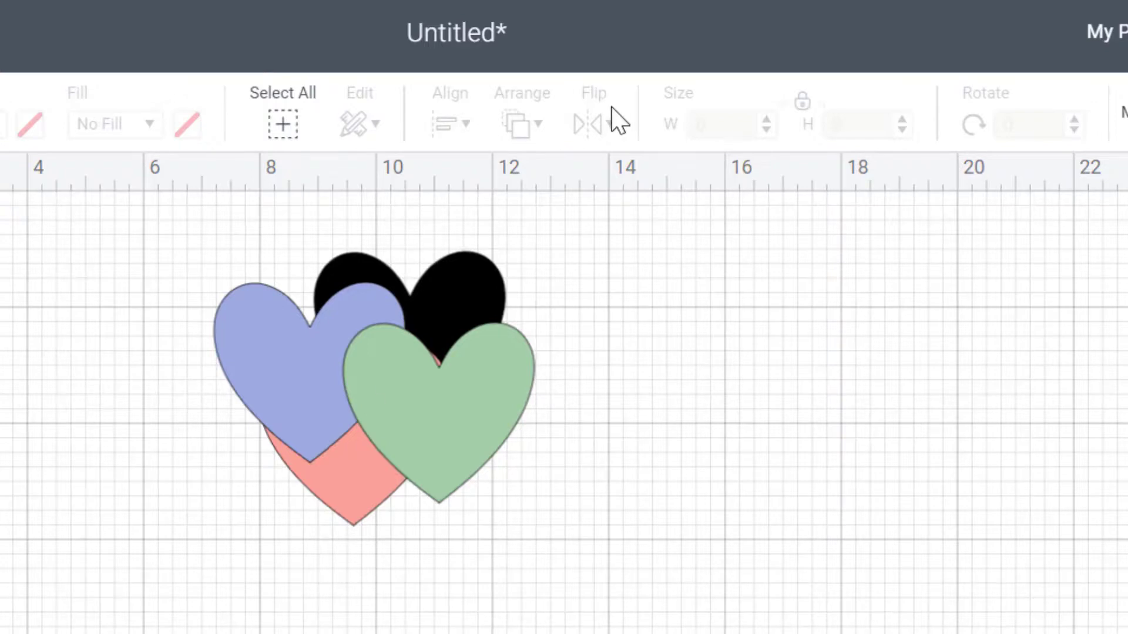
# Step: Send the green heart one layer backward with Ctrl+[
pyautogui.moveTo(639, 570); pyautogui.dragTo(144, 220)
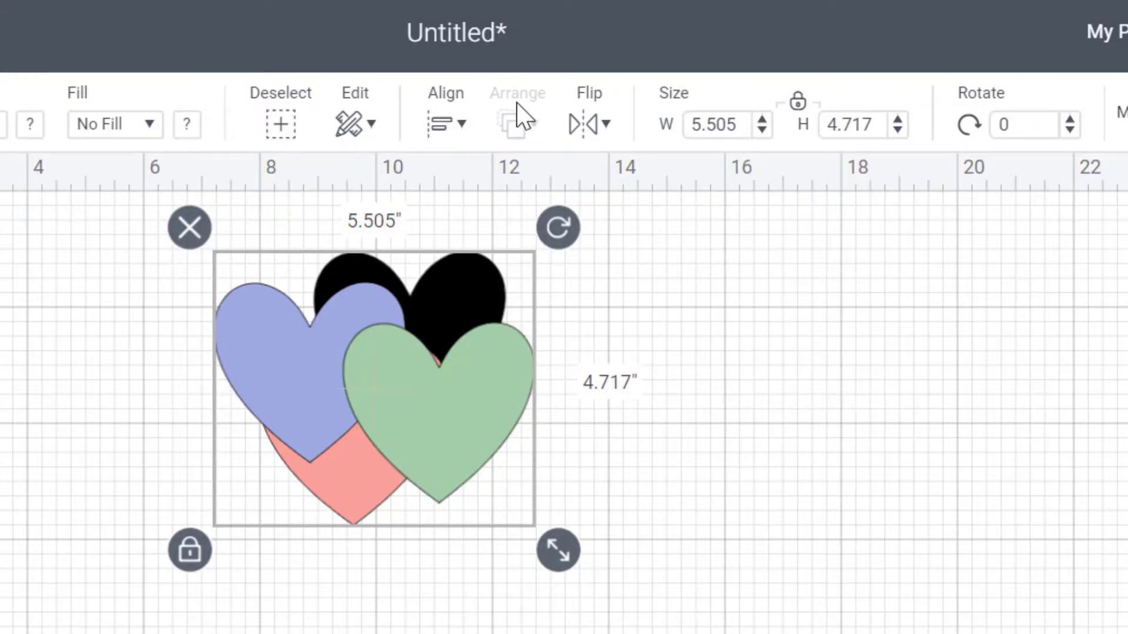
pyautogui.click(554, 460)
pyautogui.click(477, 412)
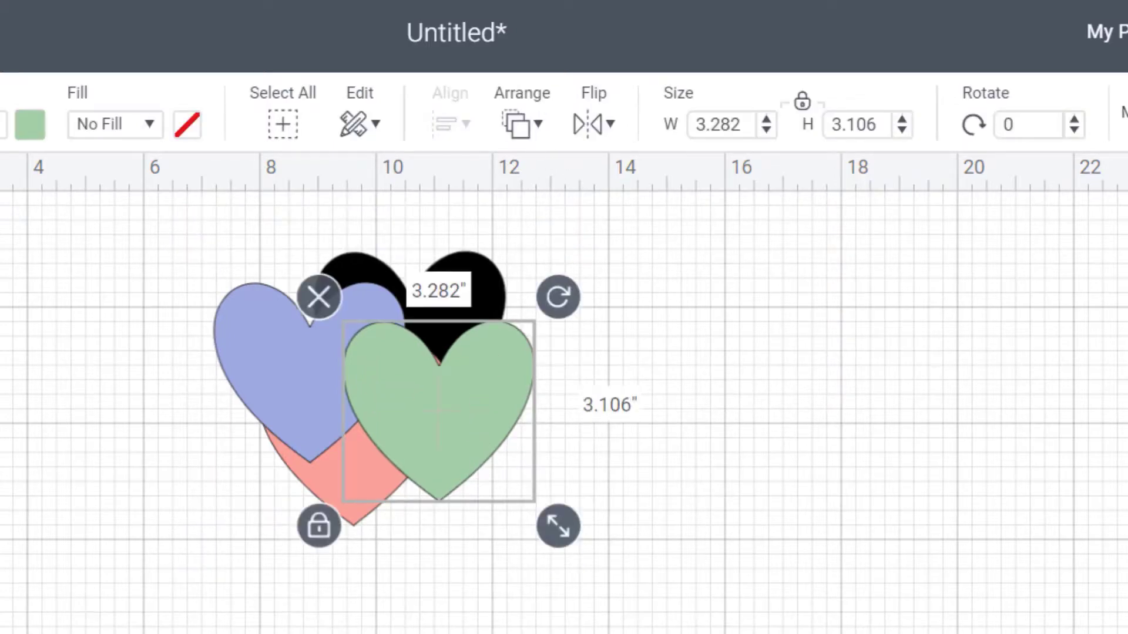
pyautogui.hotkey('ctrl', '[')
pyautogui.click(1114, 478)
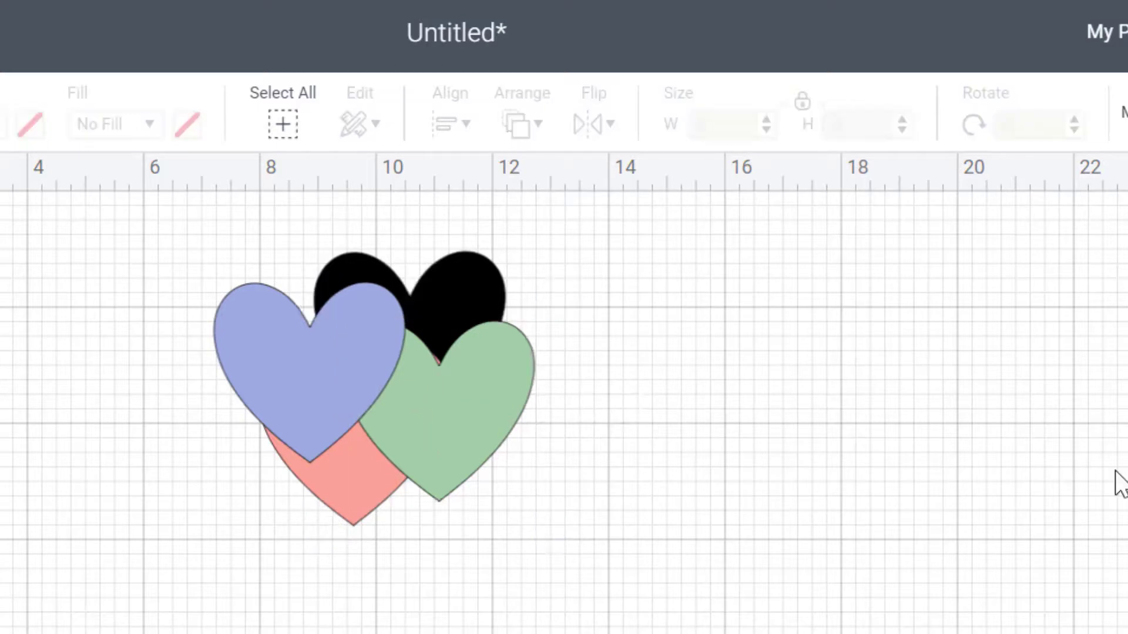
# Step: Move the lavender and pink hearts off to the left and the green heart right
pyautogui.click(343, 359)
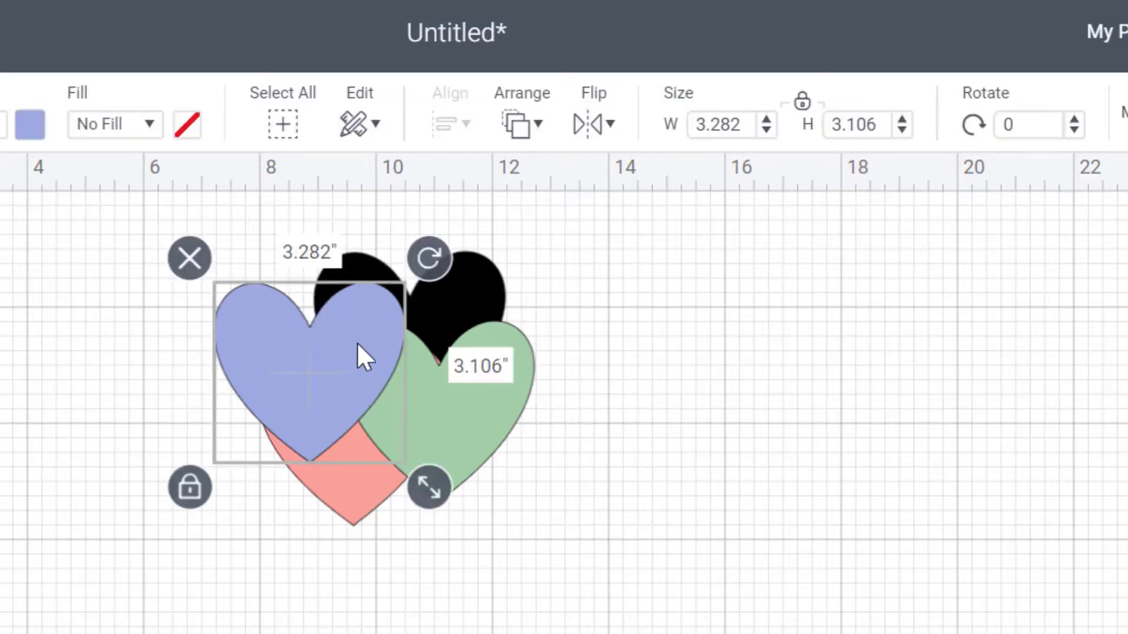
pyautogui.moveTo(357, 343); pyautogui.dragTo(243, 319)
pyautogui.moveTo(480, 390); pyautogui.dragTo(730, 367)
pyautogui.moveTo(352, 411); pyautogui.dragTo(7, 335)
pyautogui.moveTo(442, 329); pyautogui.dragTo(607, 397)
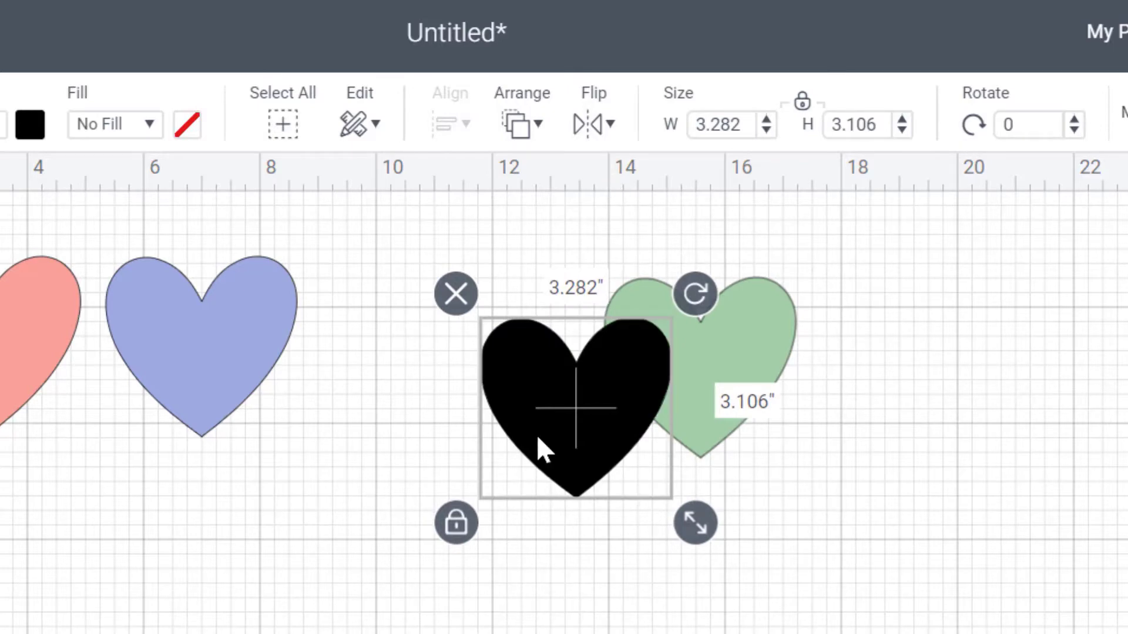
# Step: Raise green above black, shrink it to 3.048" × 2.884", and centre it over black
pyautogui.moveTo(537, 435); pyautogui.dragTo(678, 397)
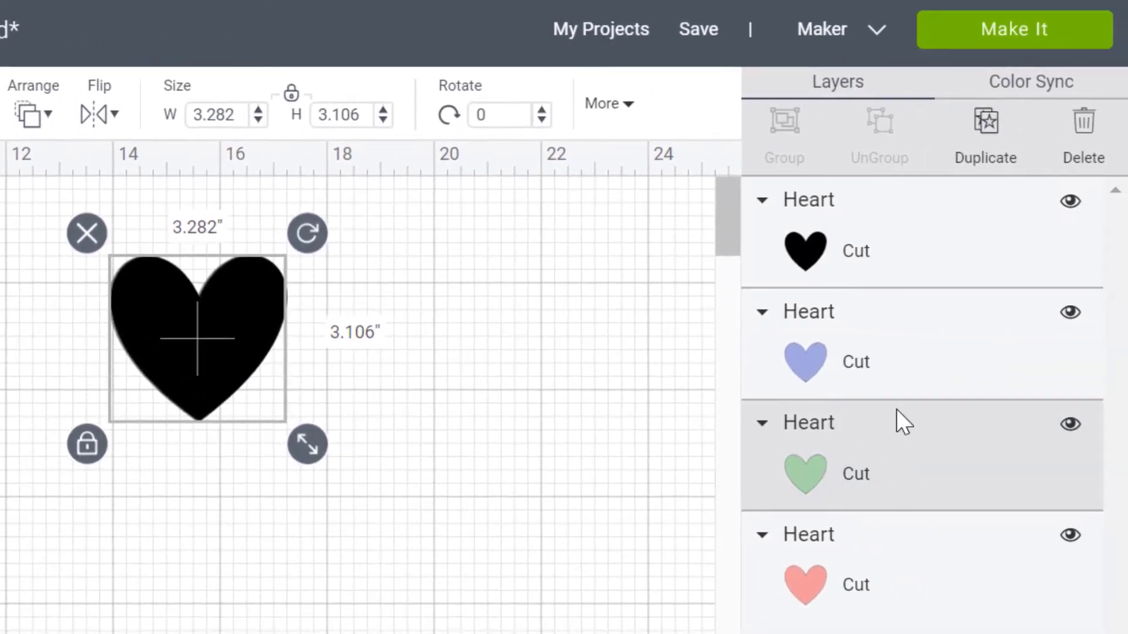
pyautogui.moveTo(896, 410); pyautogui.dragTo(864, 229)
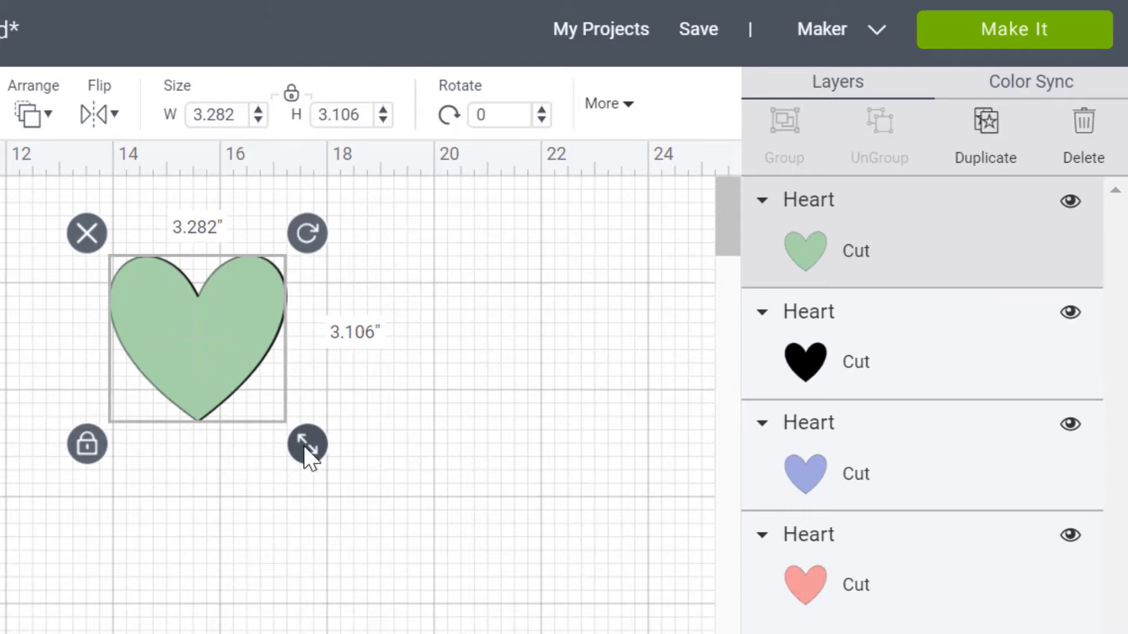
pyautogui.moveTo(304, 446); pyautogui.dragTo(290, 435)
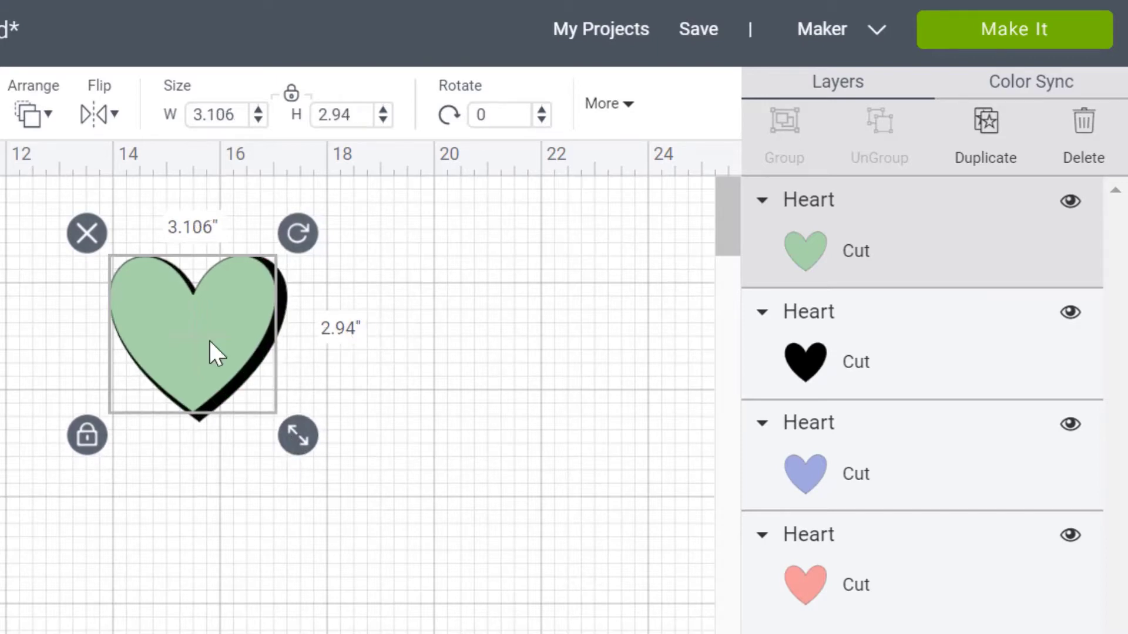
pyautogui.moveTo(209, 340); pyautogui.dragTo(215, 345)
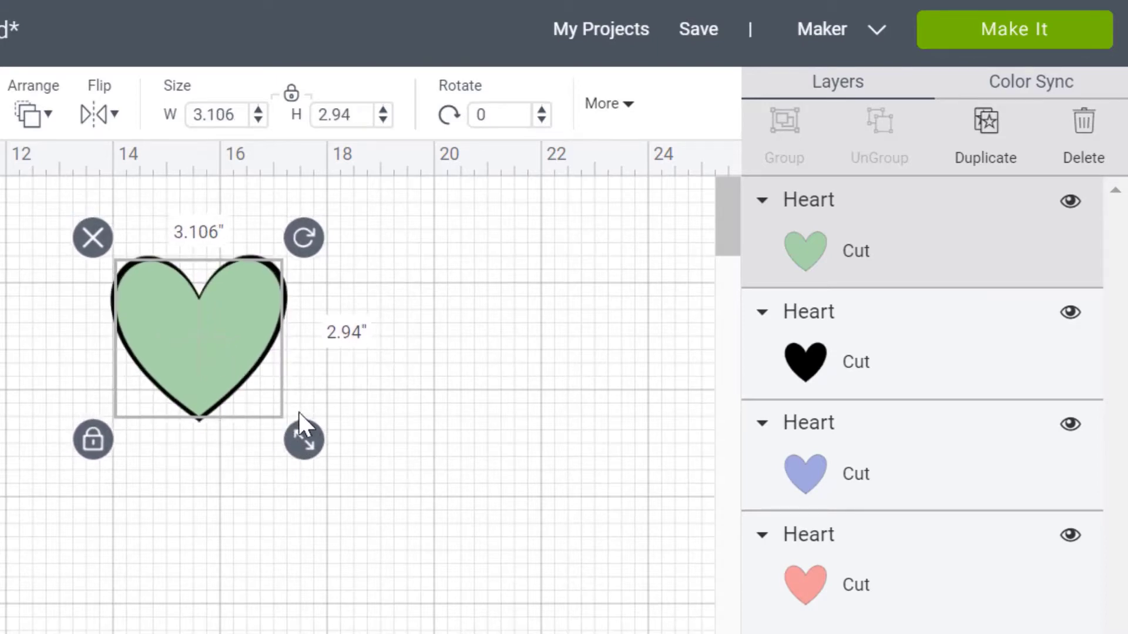
pyautogui.moveTo(302, 438); pyautogui.dragTo(295, 435)
pyautogui.moveTo(224, 347); pyautogui.dragTo(227, 350)
pyautogui.click(416, 555)
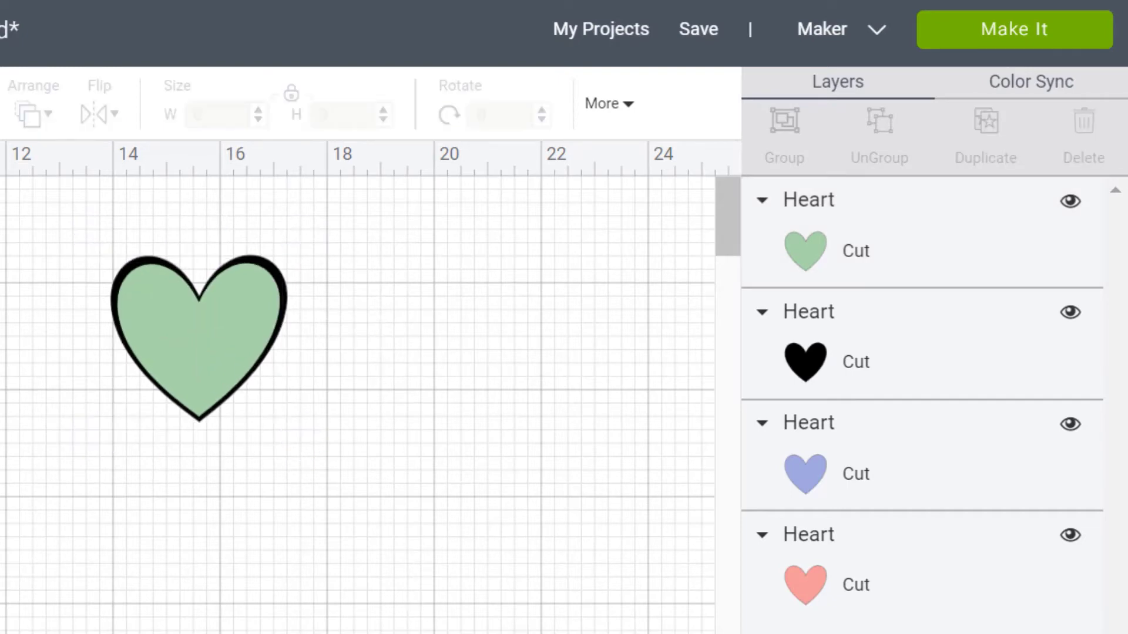